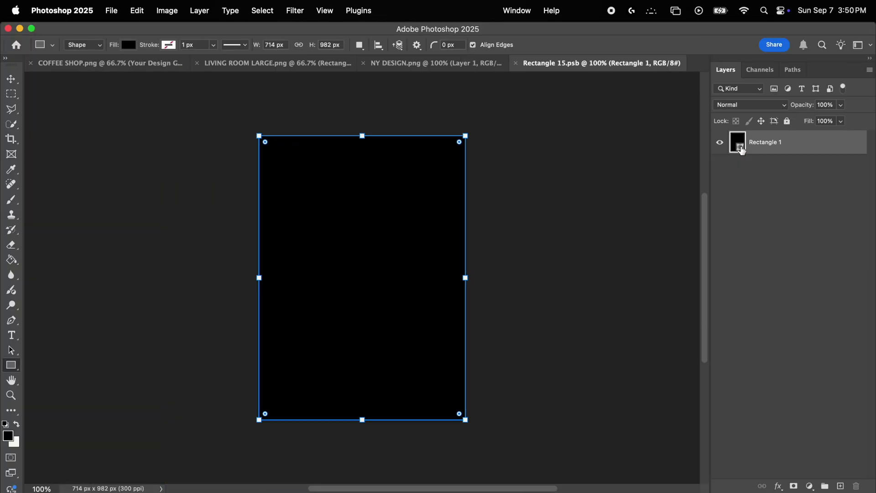
Place the NY heart design into Rectangle 15.psb, save it, and view the living room mockup.
click(438, 63)
drag(391, 204, 239, 167)
click(112, 11)
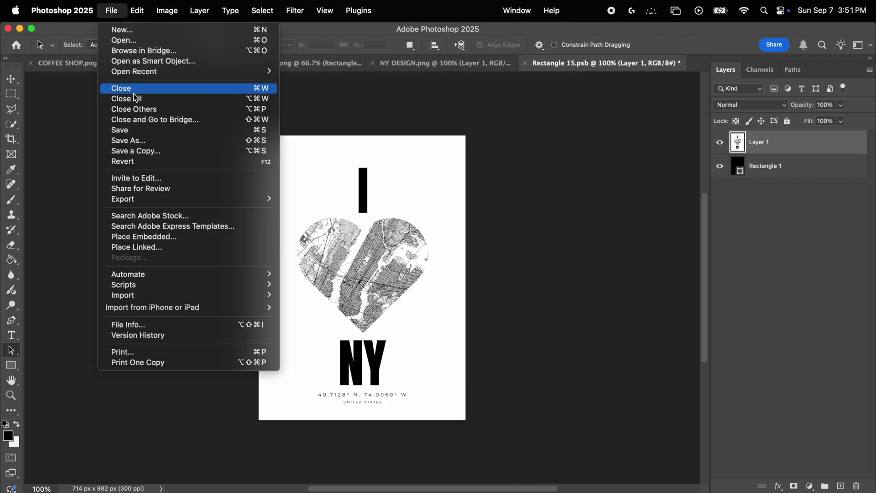
click(141, 137)
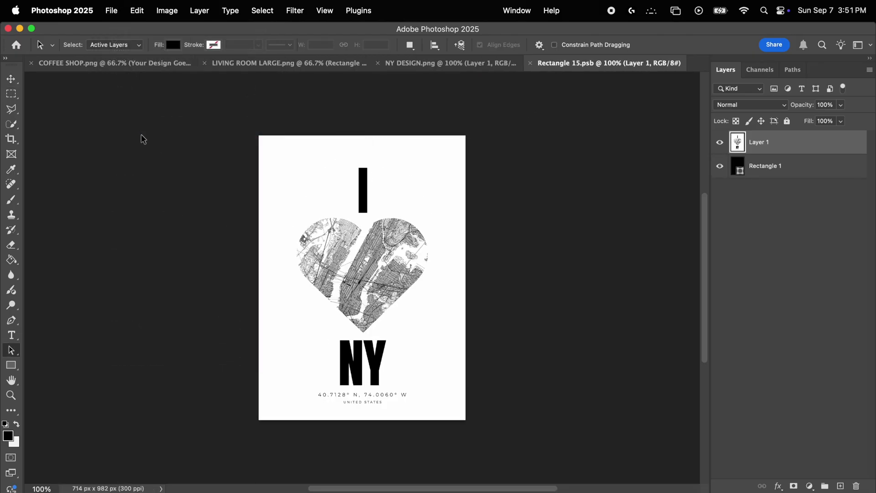
click(263, 69)
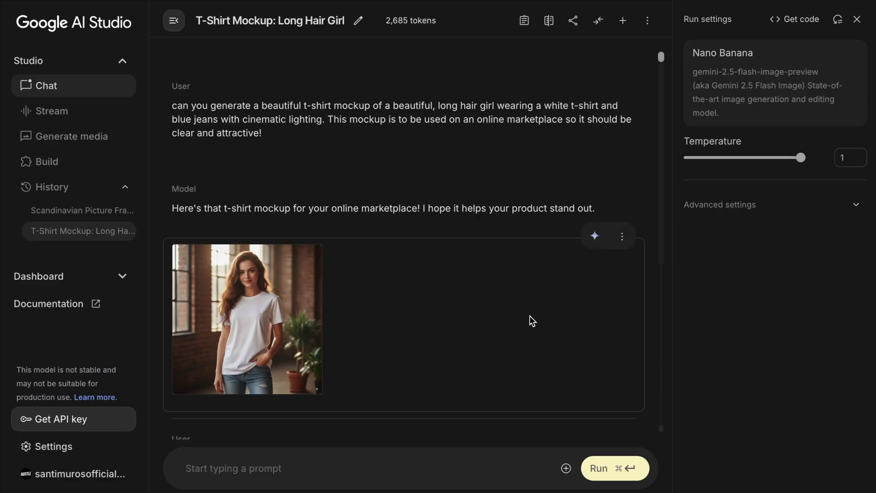
Scroll the 'T-Shirt Mockup: Long Hair Girl' chat down to the generated image.
scroll(530, 315, down, 4)
scroll(530, 314, down, 3)
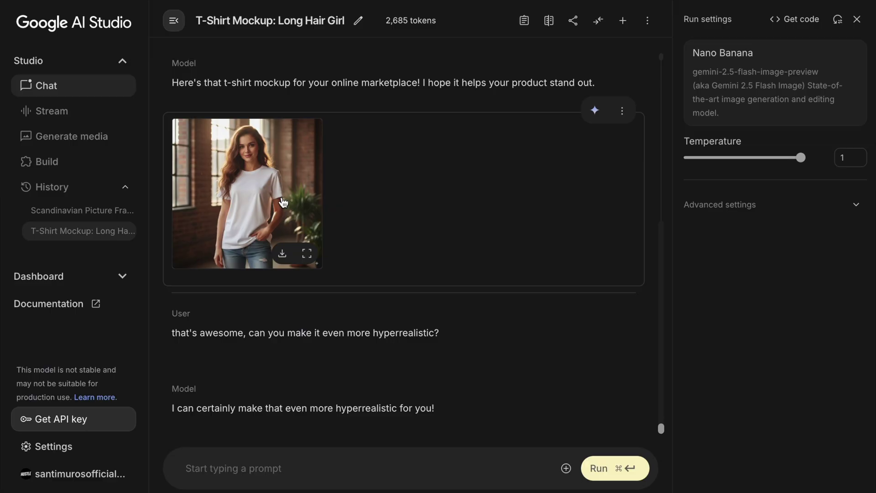
Open the generated white T-shirt mockup fullscreen and scroll through it.
click(283, 201)
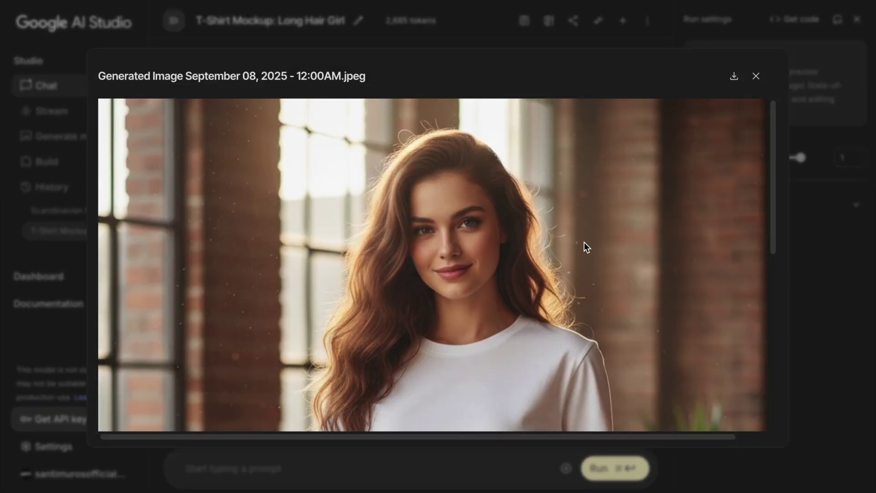
scroll(585, 242, down, 5)
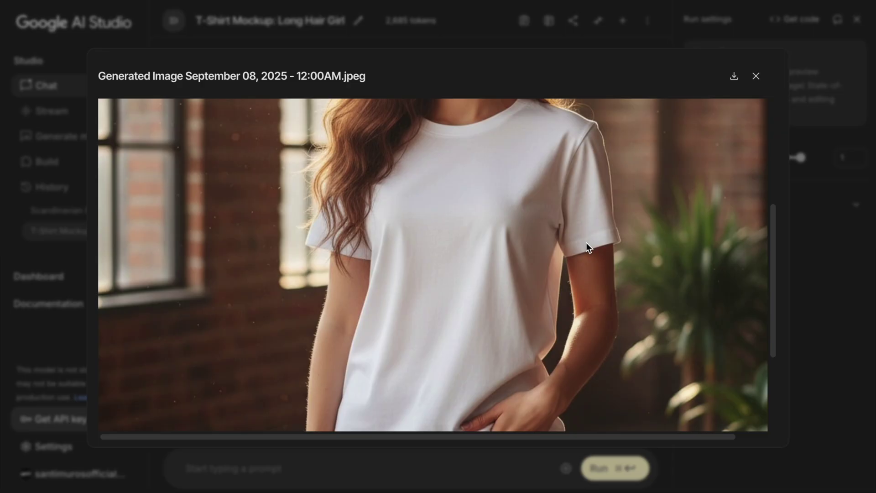
scroll(586, 242, down, 5)
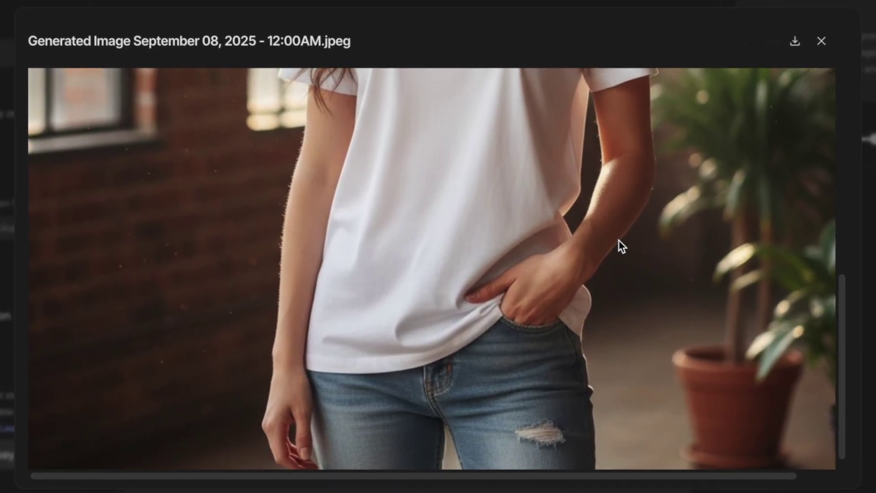
scroll(619, 240, up, 3)
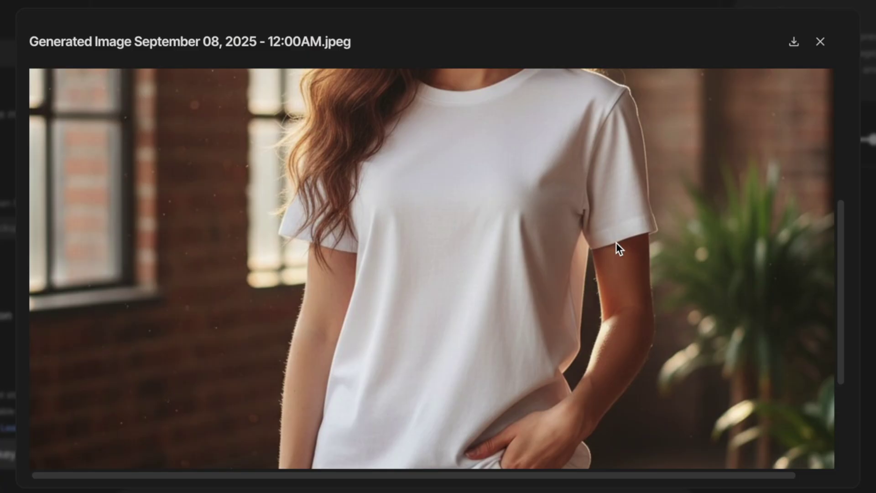
scroll(617, 242, up, 5)
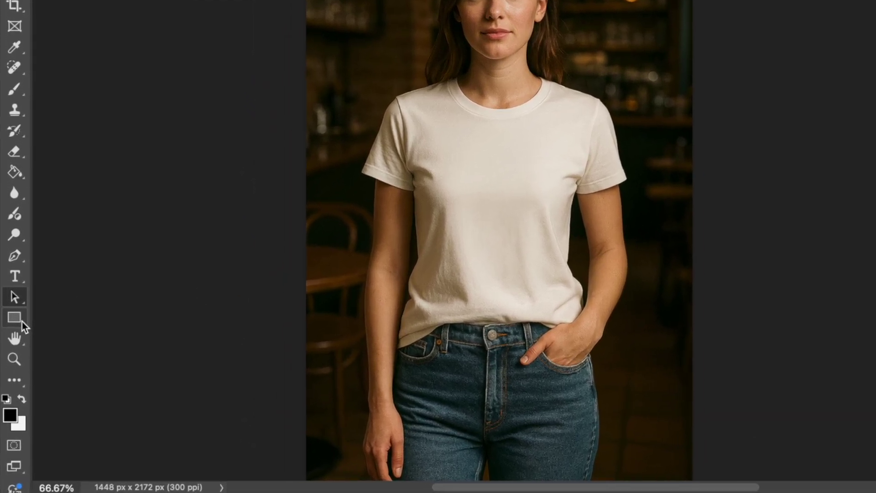
Draw a black rectangle of about 443 × 570 px over the T-shirt chest.
click(14, 325)
drag(454, 114, 565, 268)
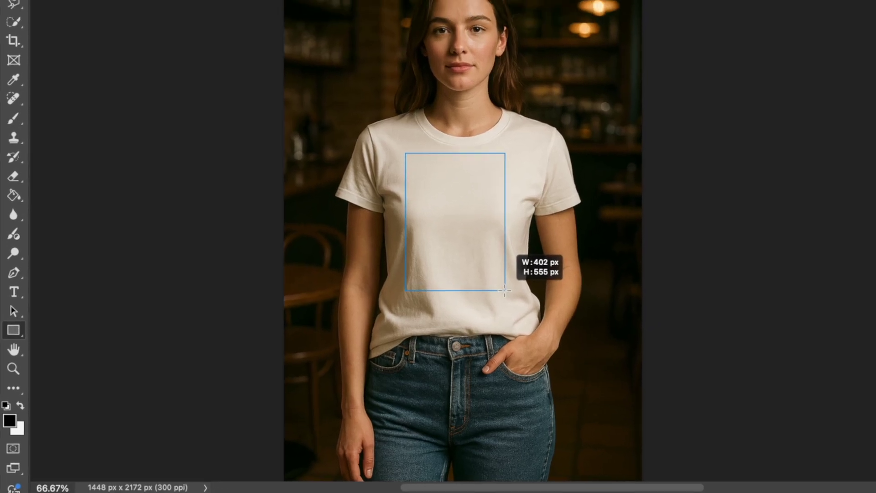
drag(505, 290, 505, 290)
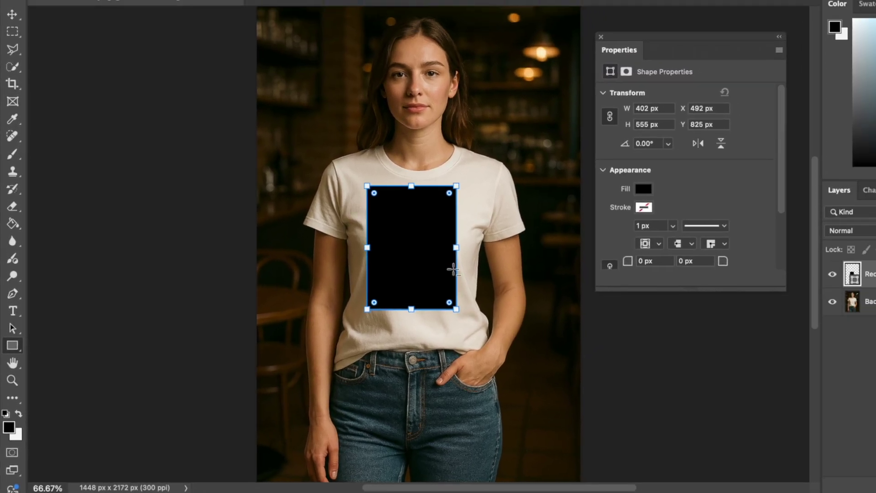
drag(505, 223, 515, 224)
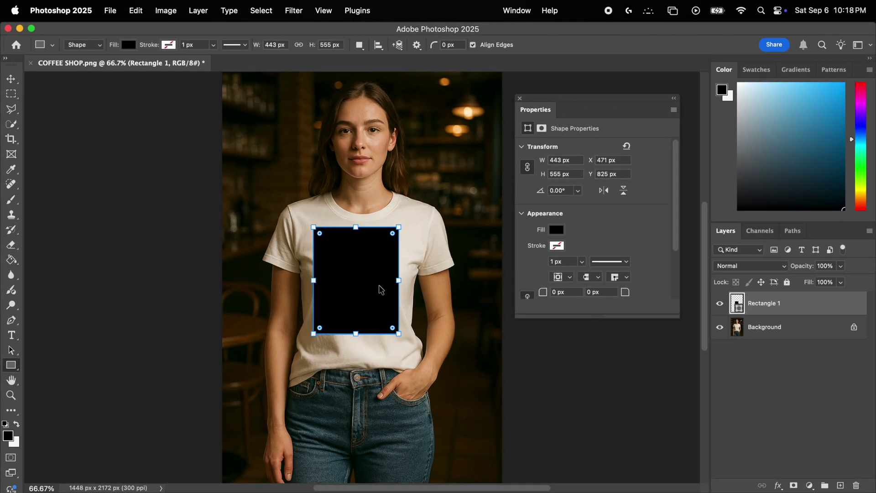
key(a)
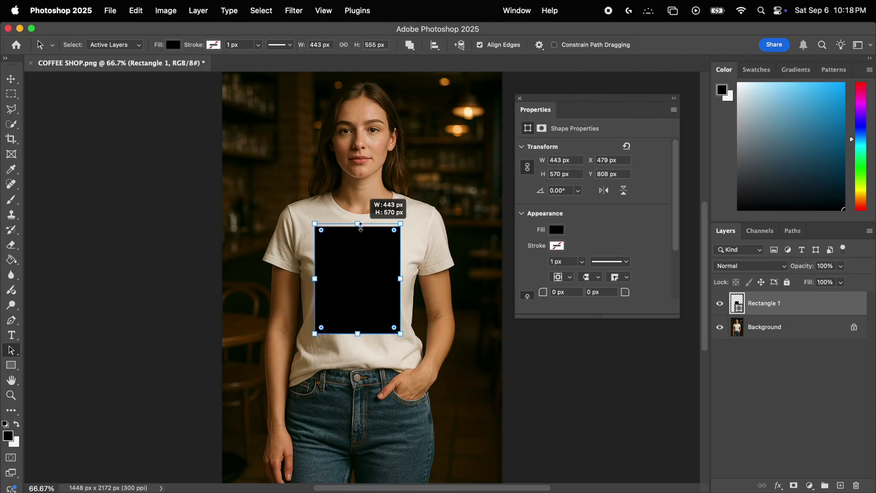
Fill Rectangle 1 with the white-to-black gradient from the Basics presets.
click(520, 98)
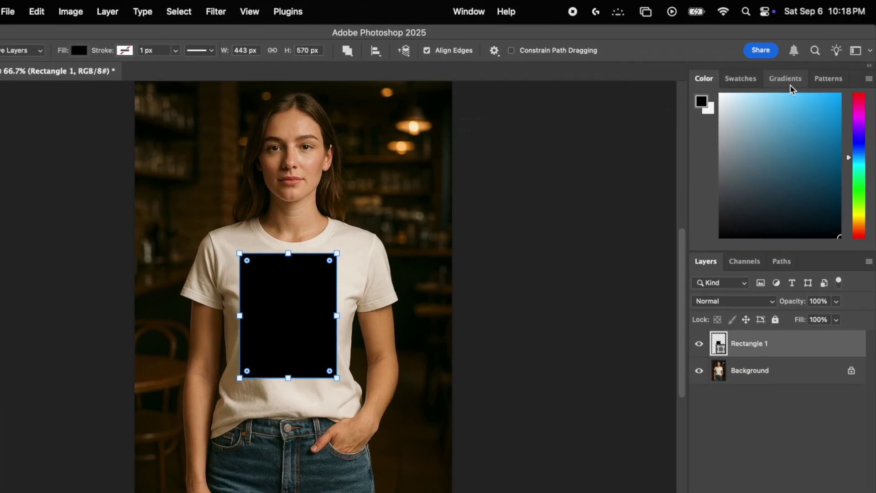
click(790, 85)
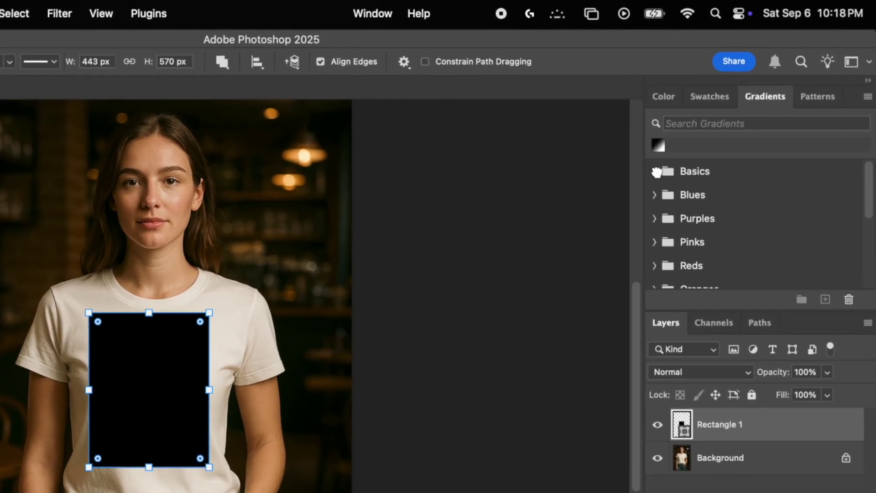
click(661, 172)
click(799, 222)
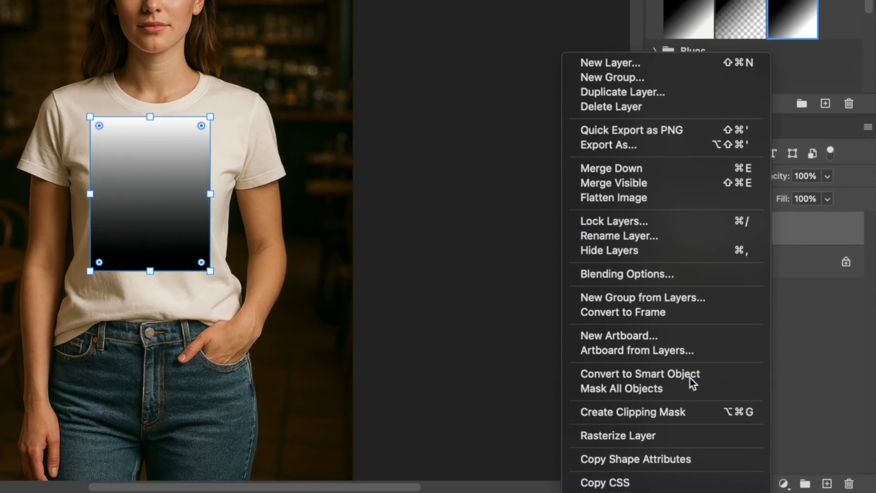
Convert Rectangle 1 to a smart object and test its opacity, leaving it at 100%.
click(690, 375)
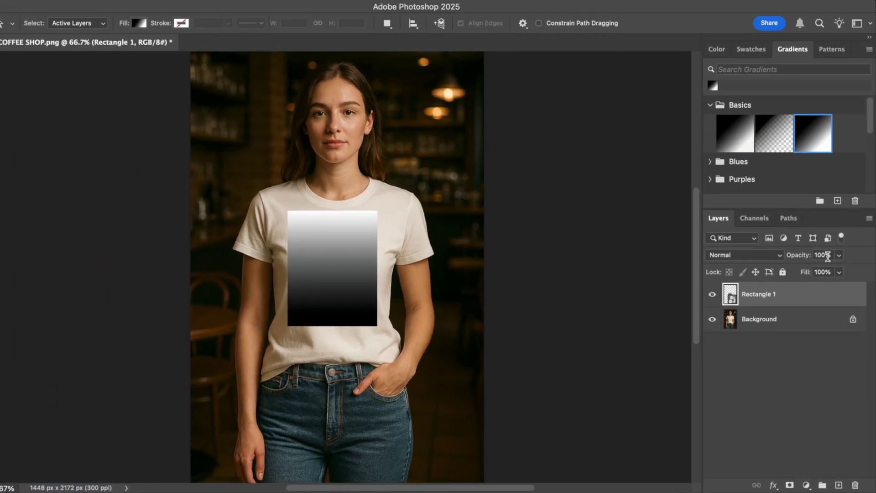
click(831, 194)
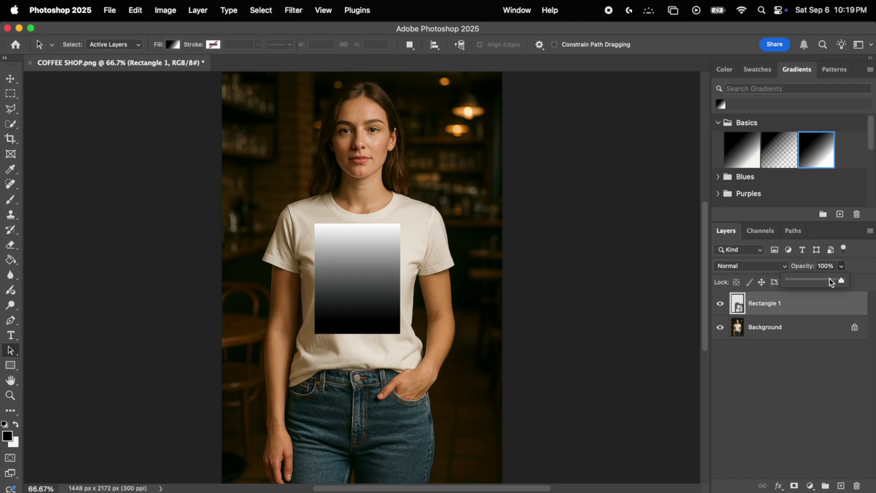
drag(841, 279, 736, 284)
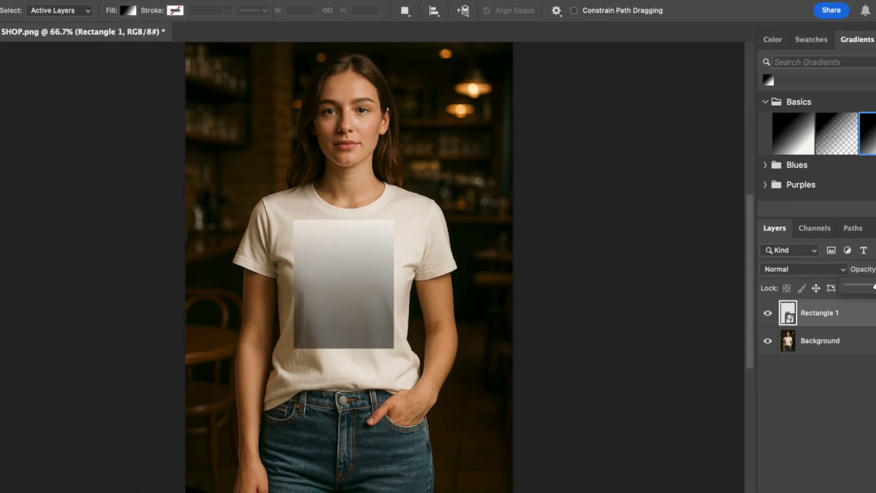
drag(875, 286, 875, 287)
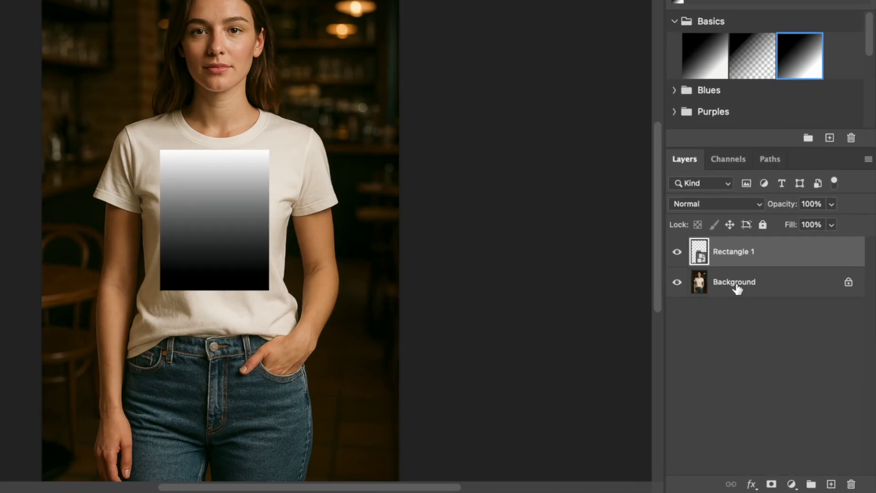
Duplicate the Background layer into a new document named 'Displacement'.
click(749, 306)
right_click(760, 273)
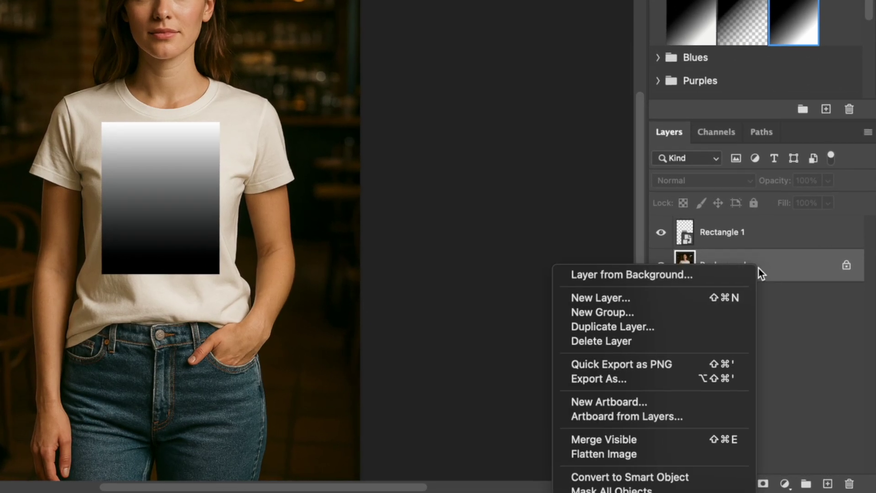
click(680, 323)
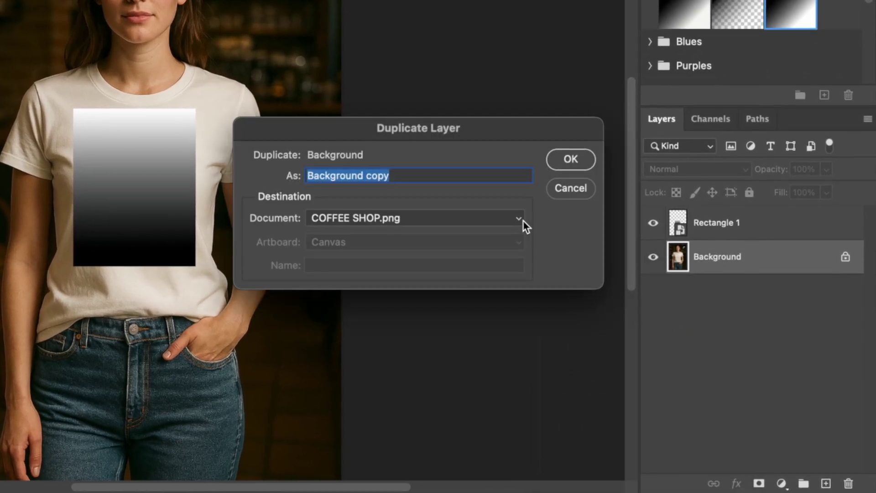
click(522, 220)
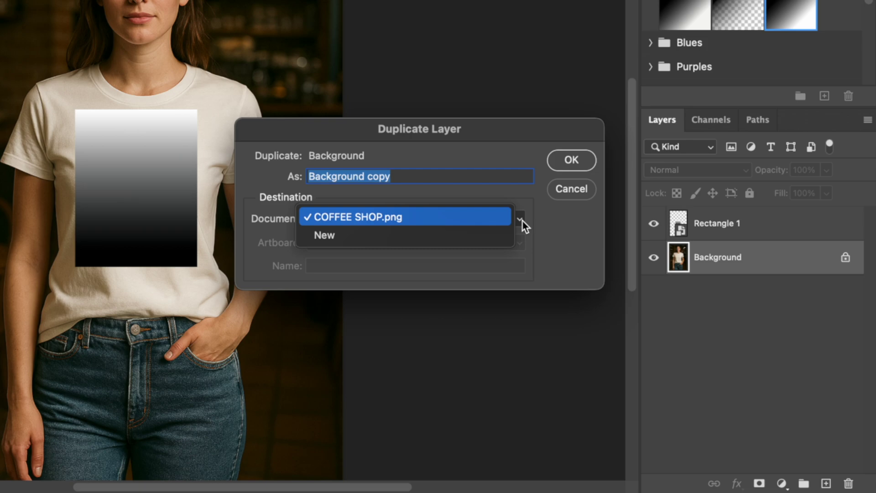
click(388, 242)
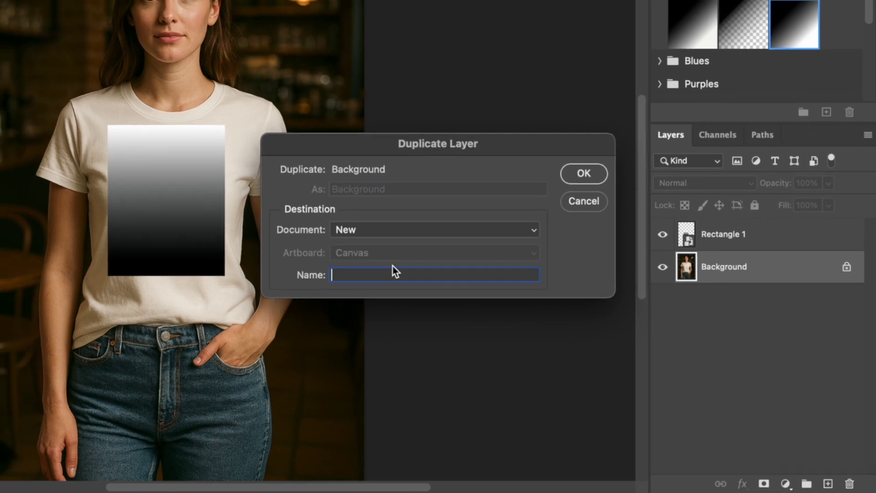
text(Displacement)
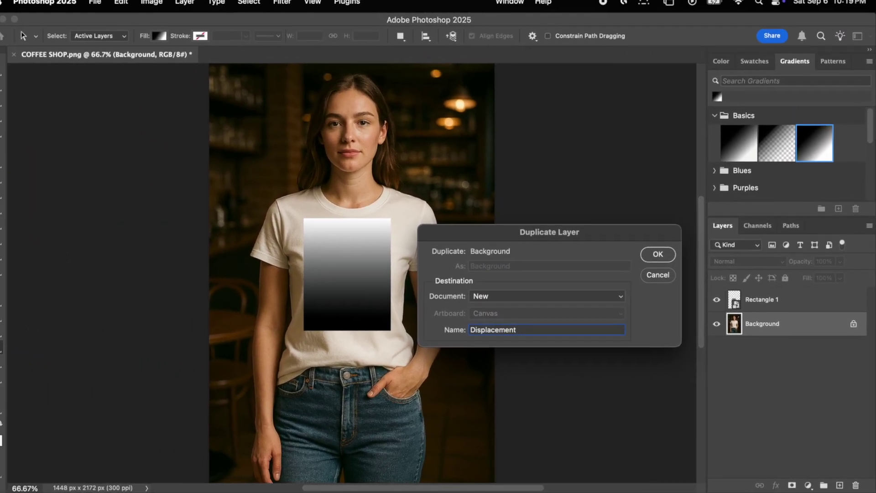
key(Return)
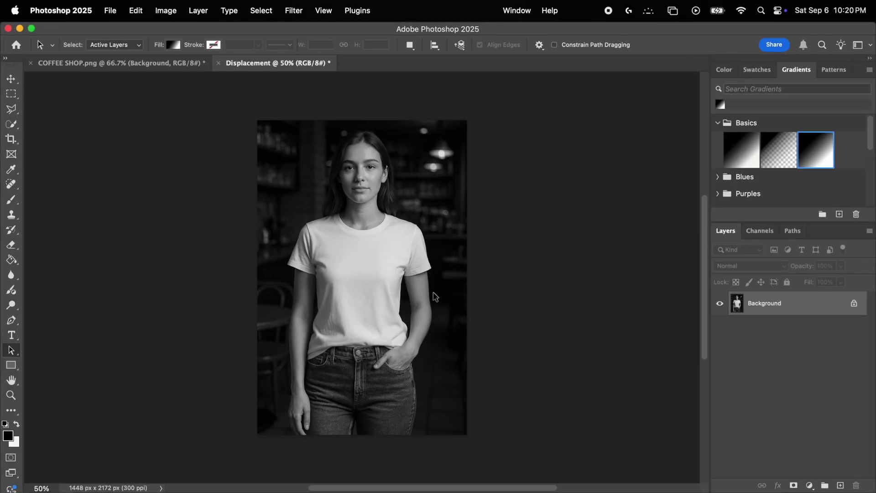
Apply a 3-pixel Gaussian Blur to Displacement and save it as Displacement.psd in MOCKUPS.
key(super+equal)
key(super+equal)
key(super+equal)
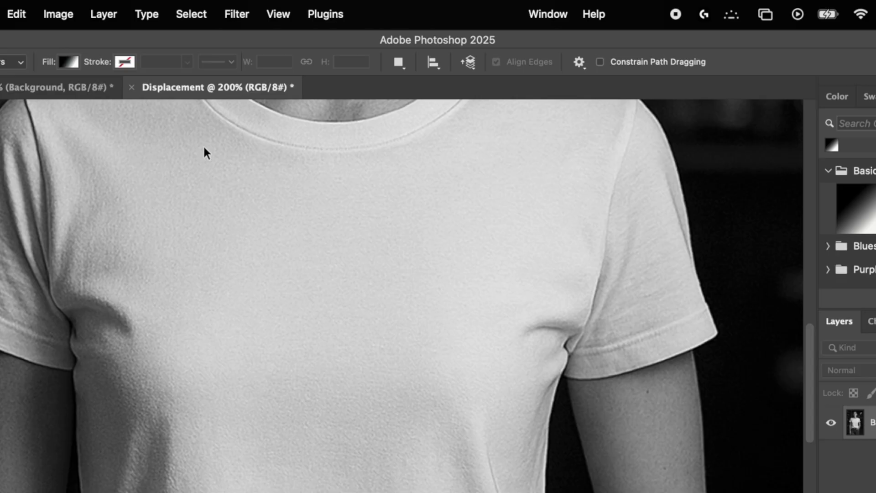
click(244, 14)
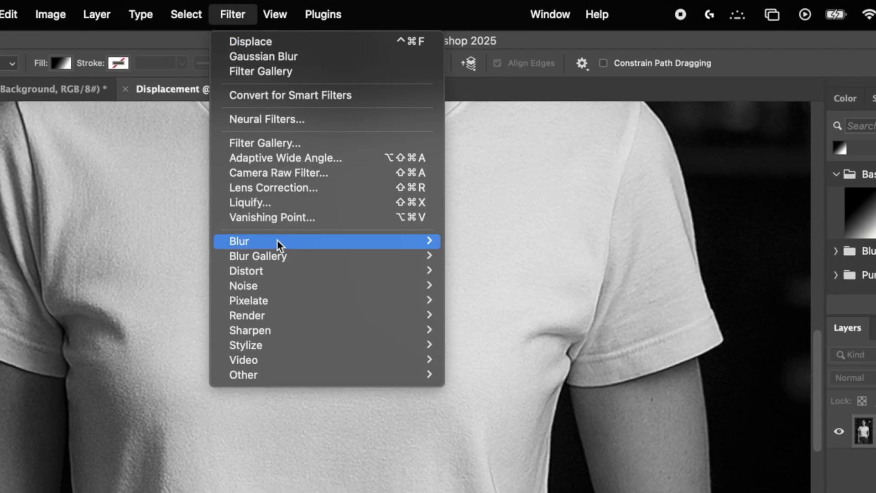
mouse_move(365, 240)
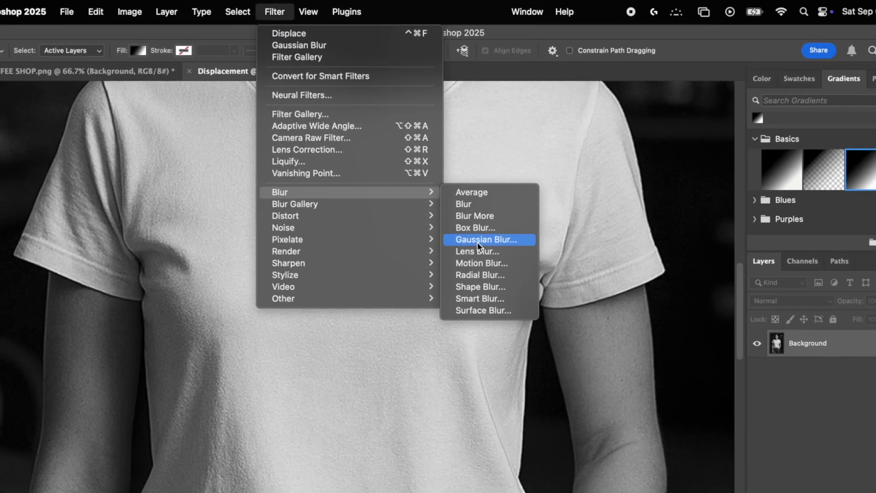
click(479, 267)
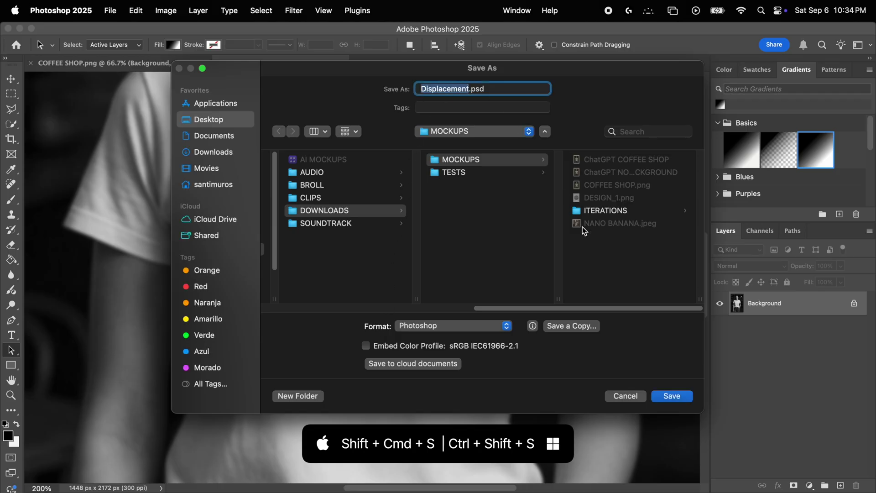
click(666, 397)
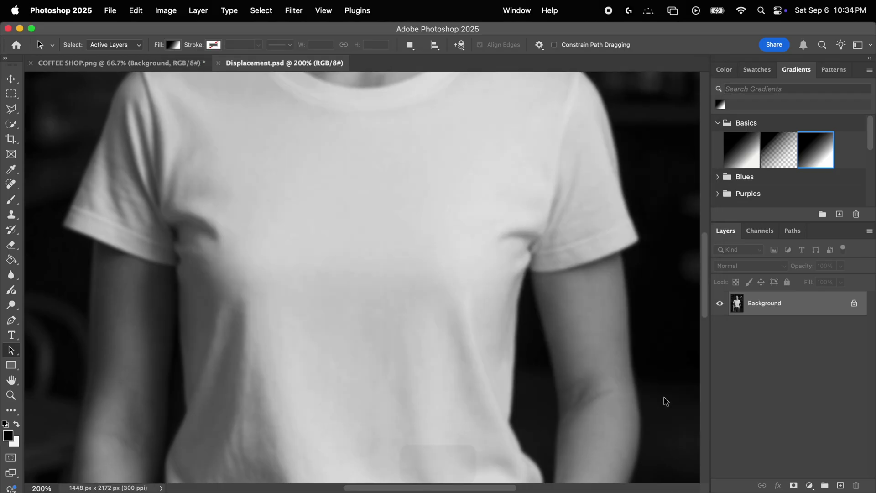
Apply Displace at 15/15 scale to the Placeholder layer, using Displacement.psd as the map.
click(96, 64)
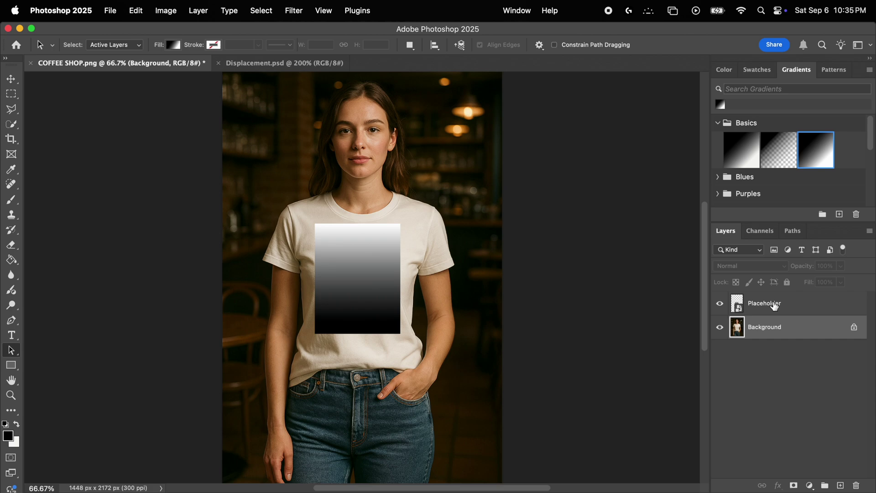
click(294, 10)
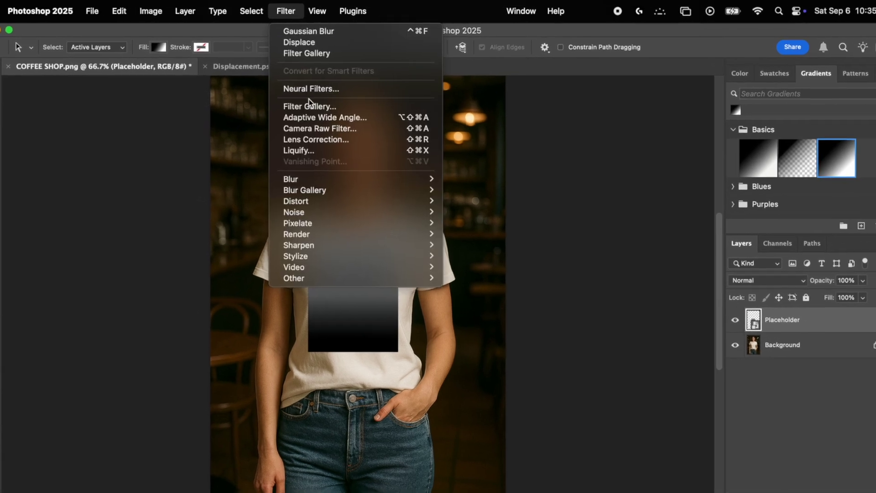
mouse_move(315, 201)
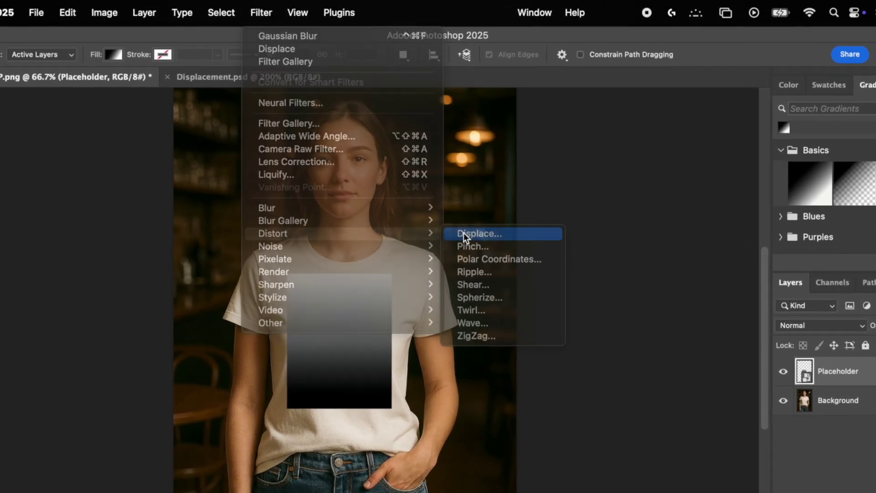
click(463, 234)
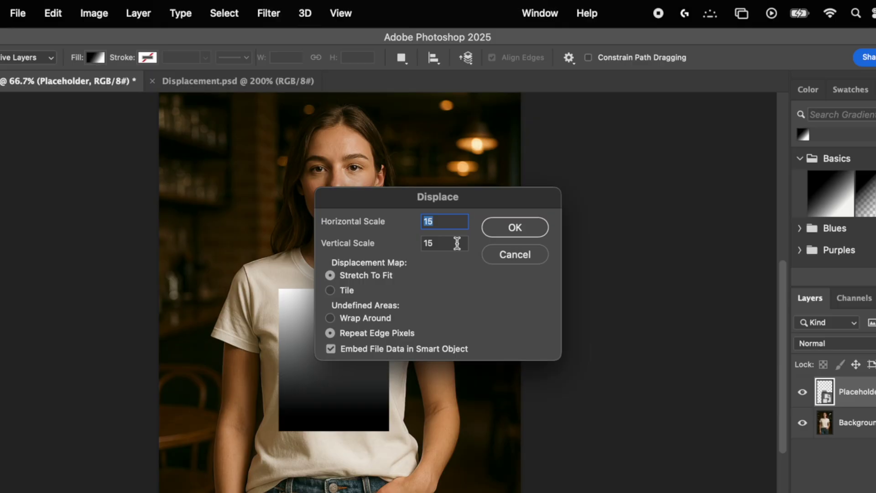
click(458, 254)
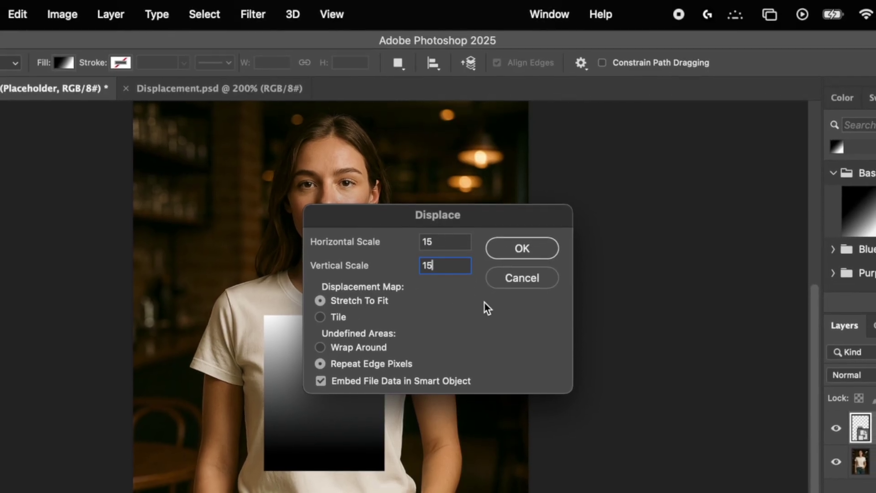
click(520, 248)
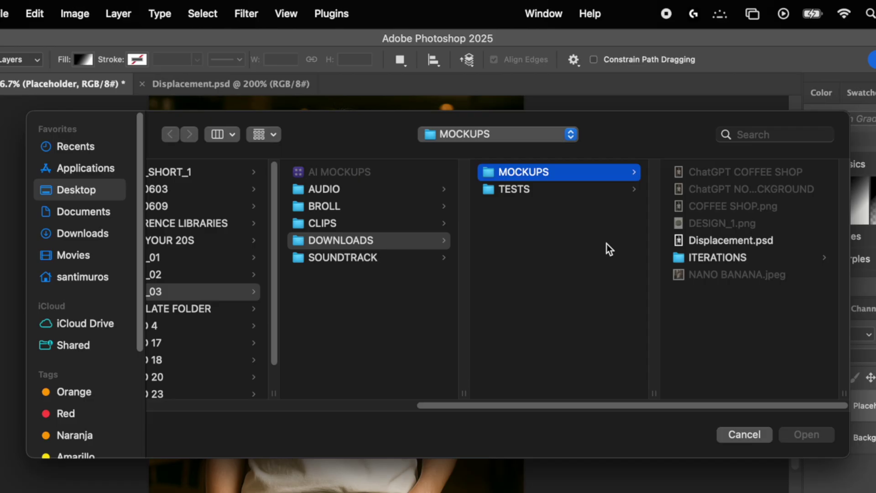
click(721, 244)
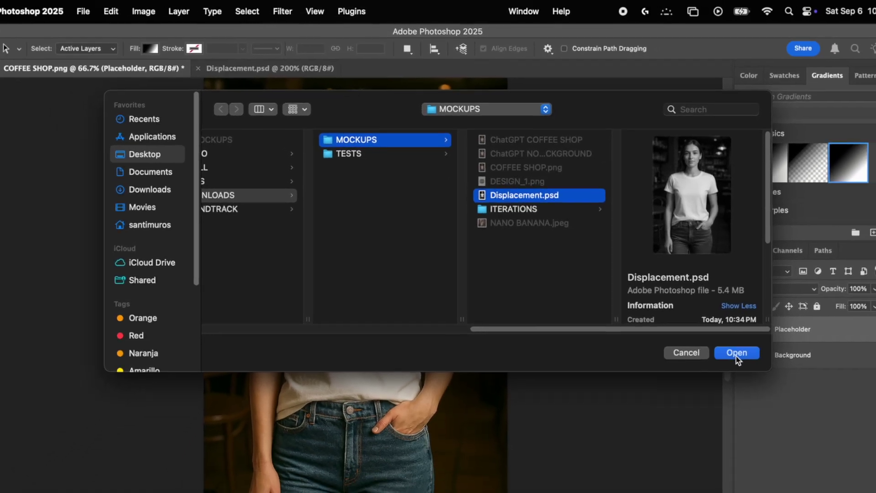
click(736, 355)
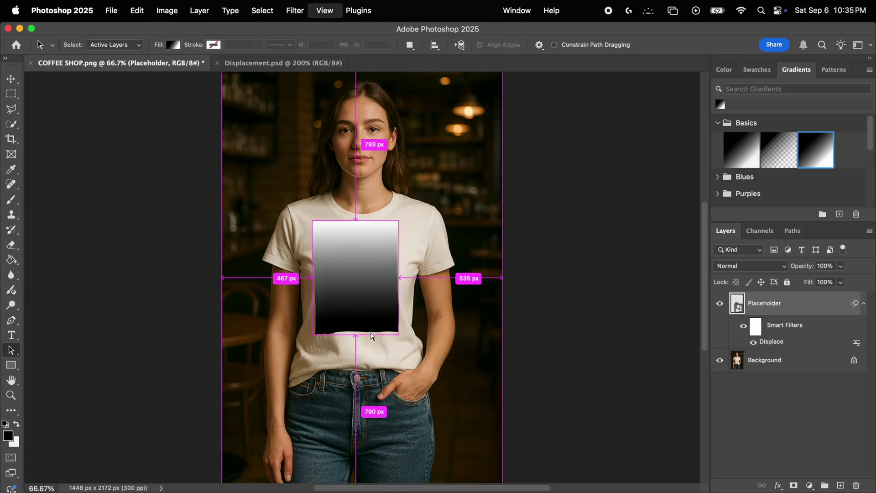
Set the Placeholder layer's blend mode to Multiply so the shirt texture shows through.
key(super+equal)
key(super+equal)
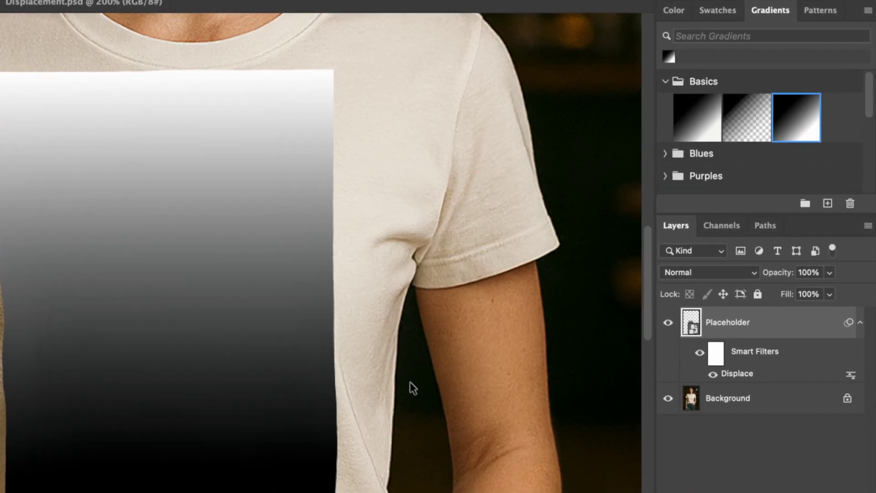
click(743, 274)
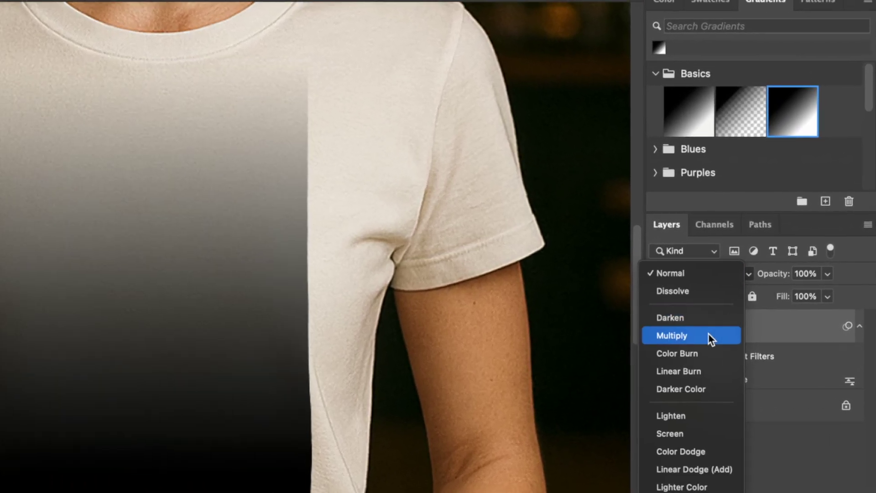
click(708, 335)
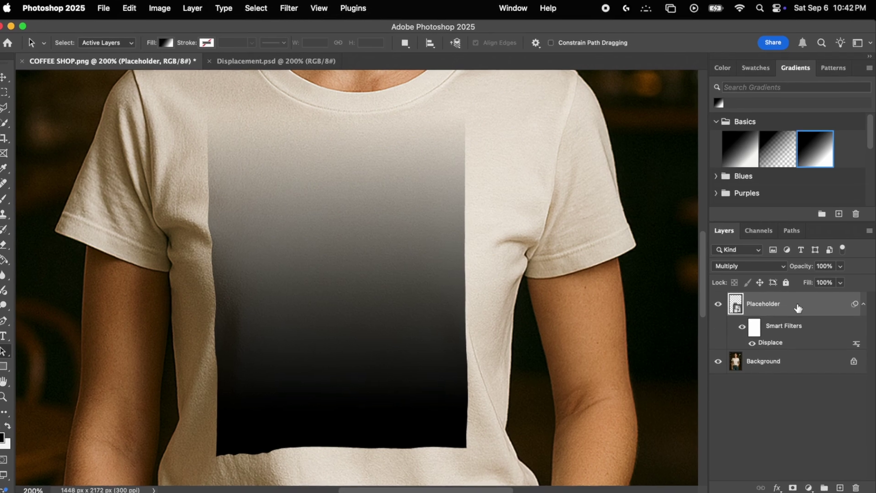
Split Placeholder's Blend If Underlying Layer white slider at 96 so shirt folds show through.
double_click(798, 305)
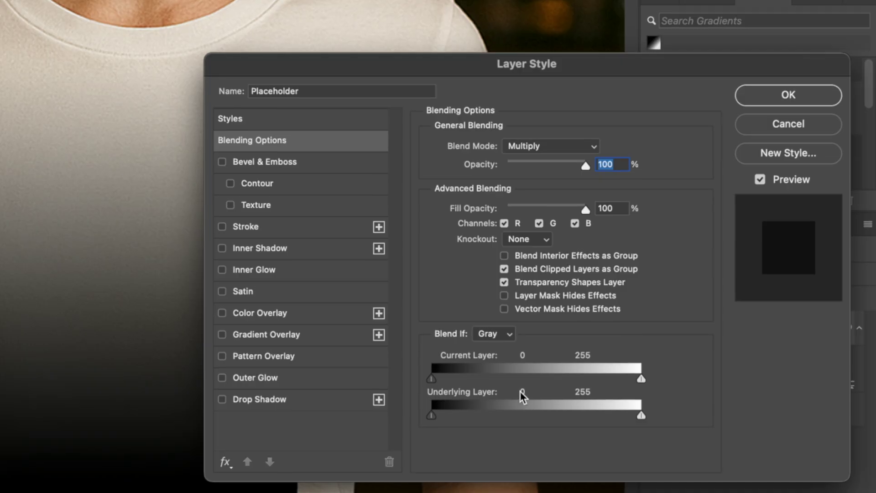
key(alt)
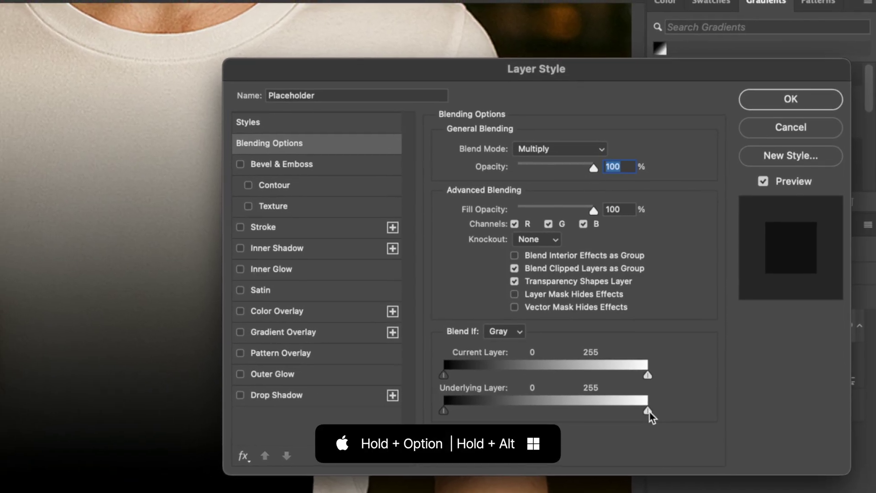
drag(653, 408, 629, 408)
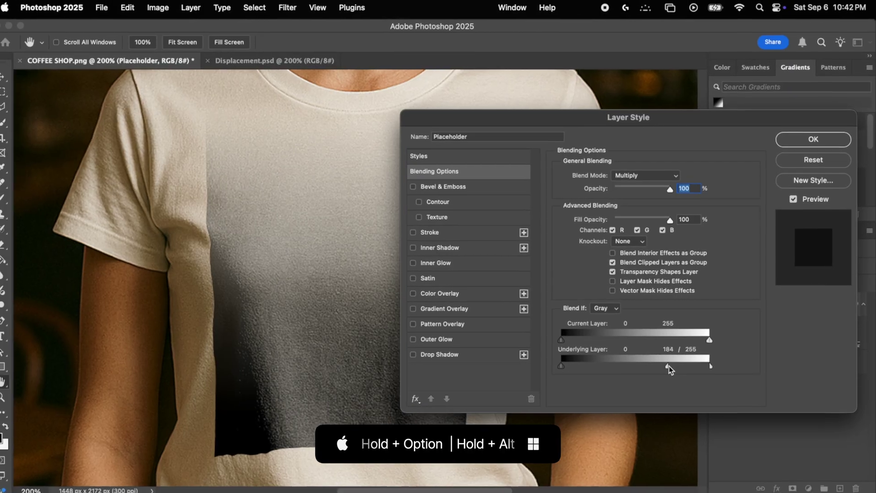
drag(670, 381, 640, 366)
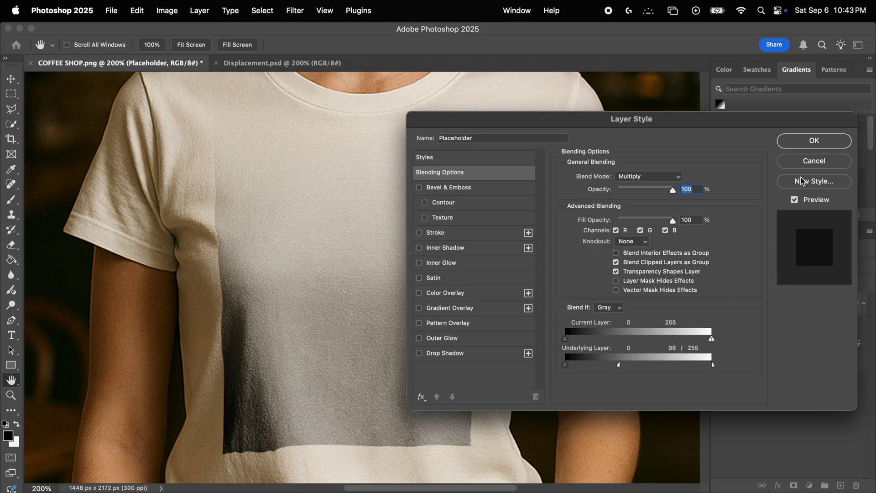
click(815, 141)
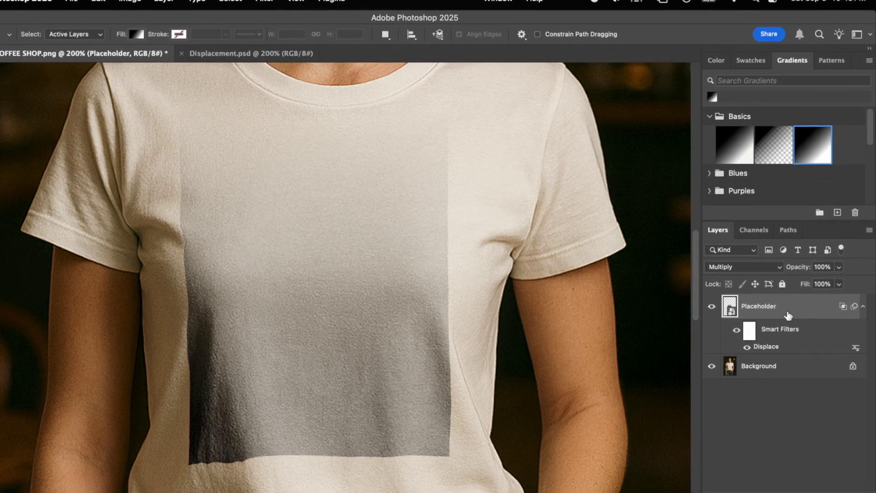
Duplicate Placeholder and split the copy's Underlying Layer black point in Blend If.
right_click(793, 303)
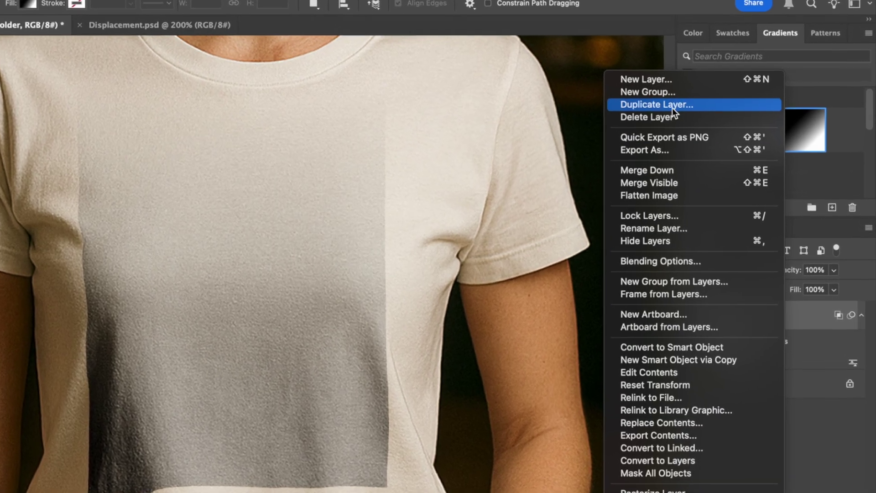
click(673, 108)
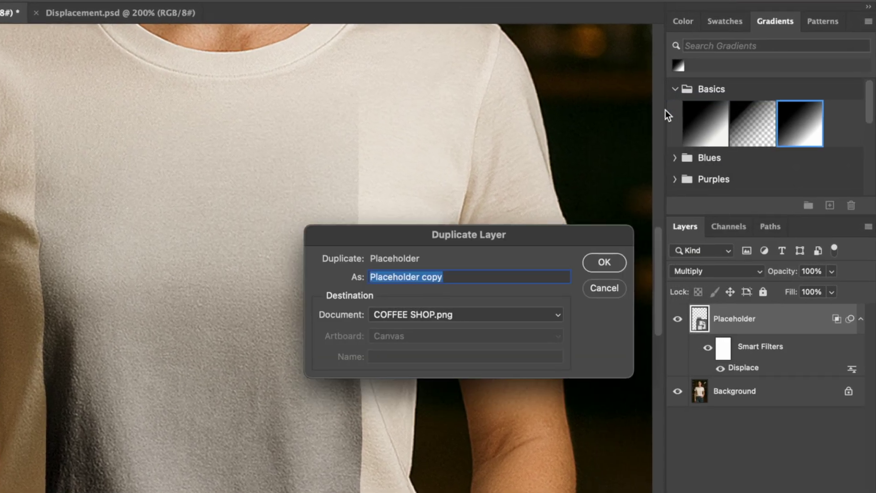
click(596, 262)
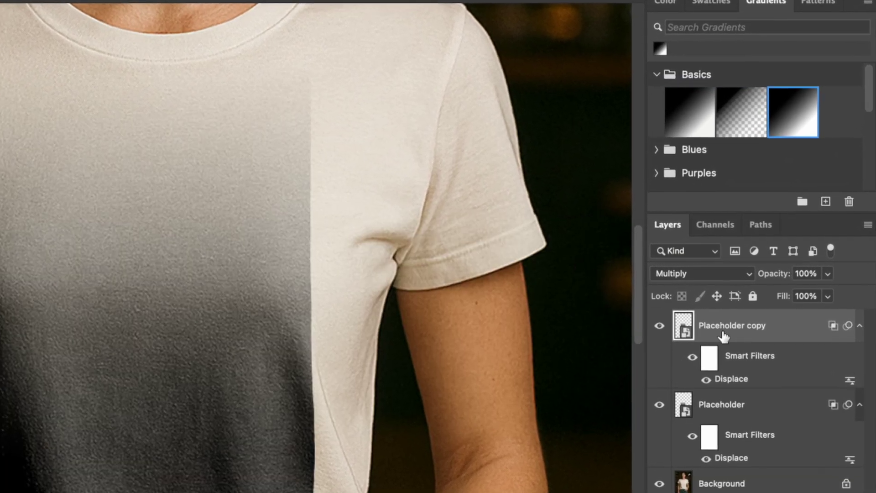
double_click(723, 336)
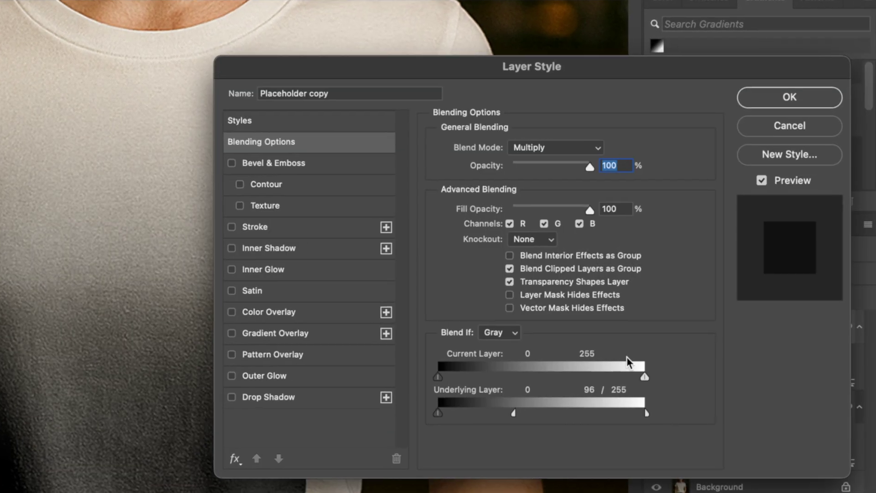
drag(506, 415, 664, 414)
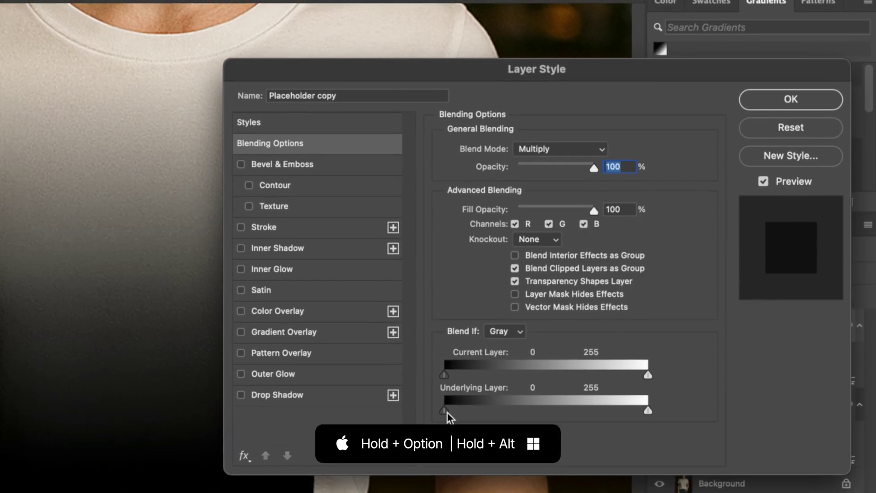
drag(449, 415, 685, 398)
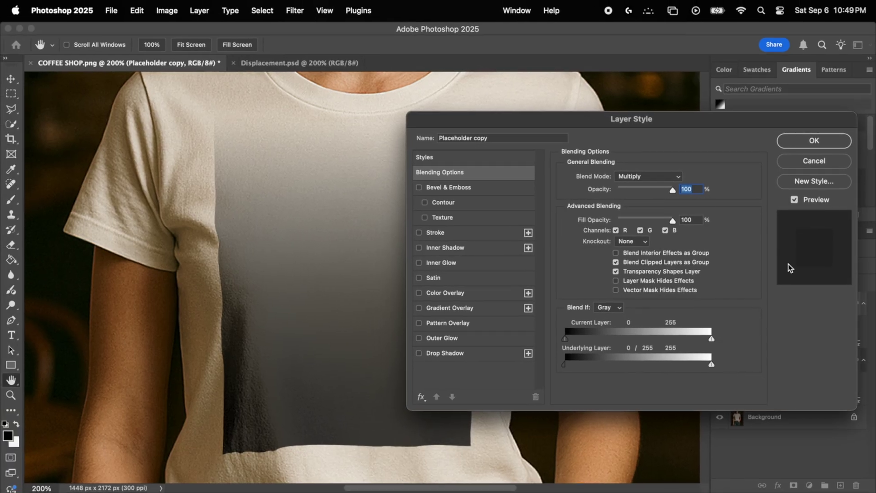
Duplicate Placeholder 2 and set the copy's blend mode to Screen.
click(814, 141)
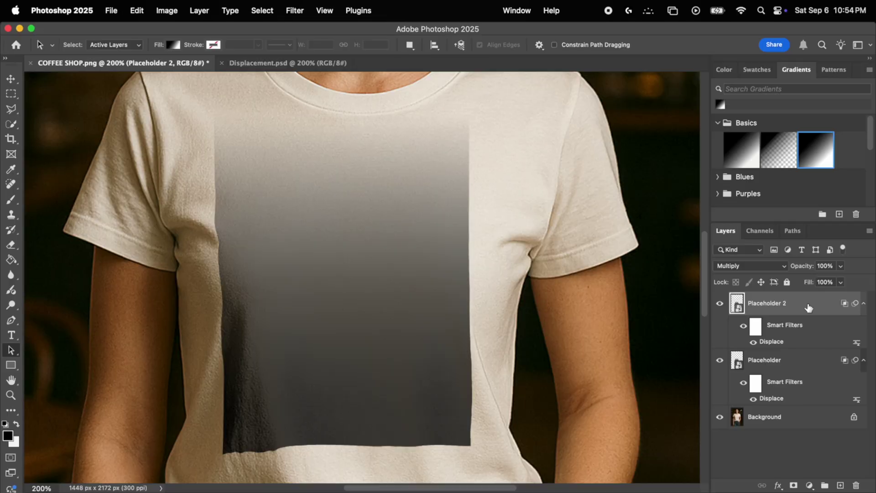
right_click(806, 305)
click(691, 133)
click(593, 264)
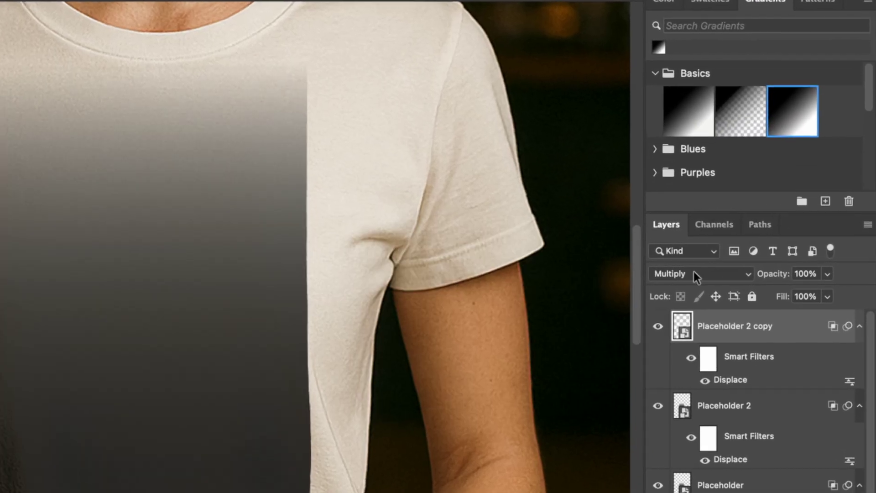
click(746, 274)
click(700, 377)
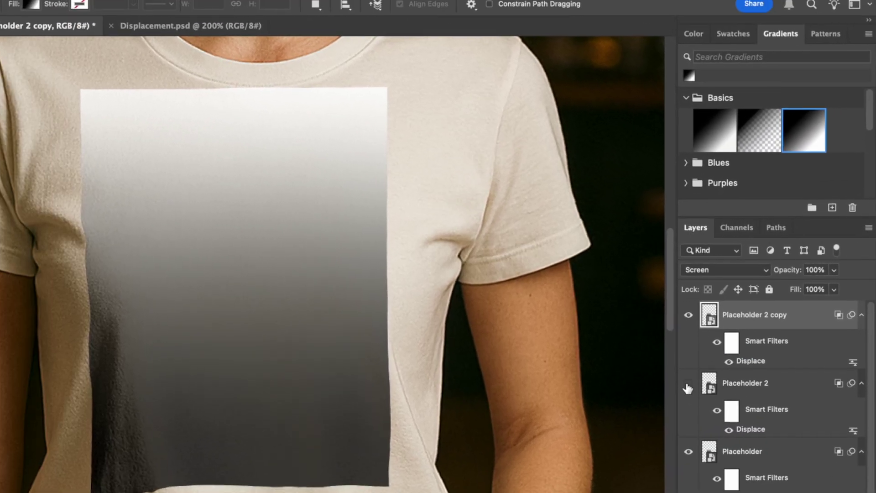
Hide Placeholder 2 and Placeholder, then load a shirt selection from the Background's channels.
click(671, 396)
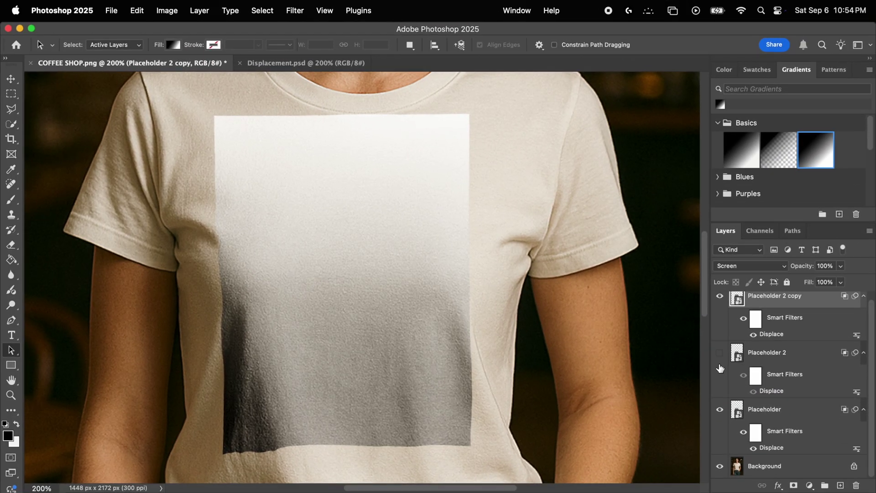
click(720, 408)
click(765, 466)
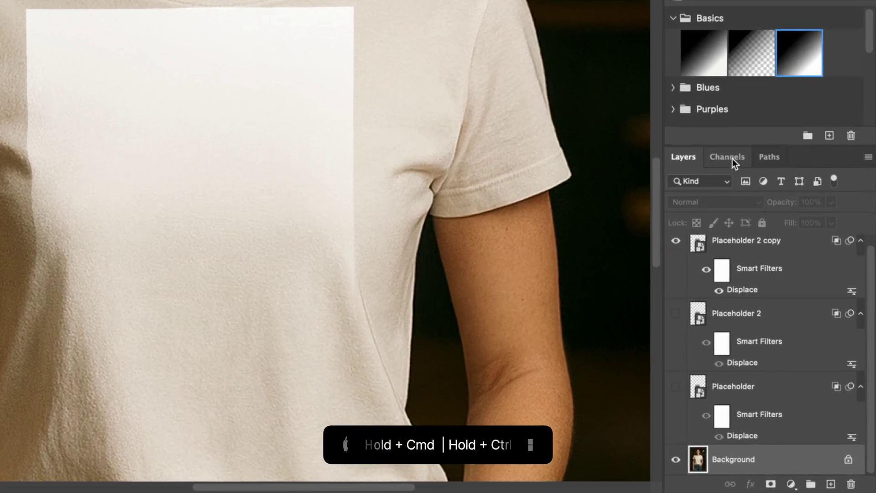
click(739, 183)
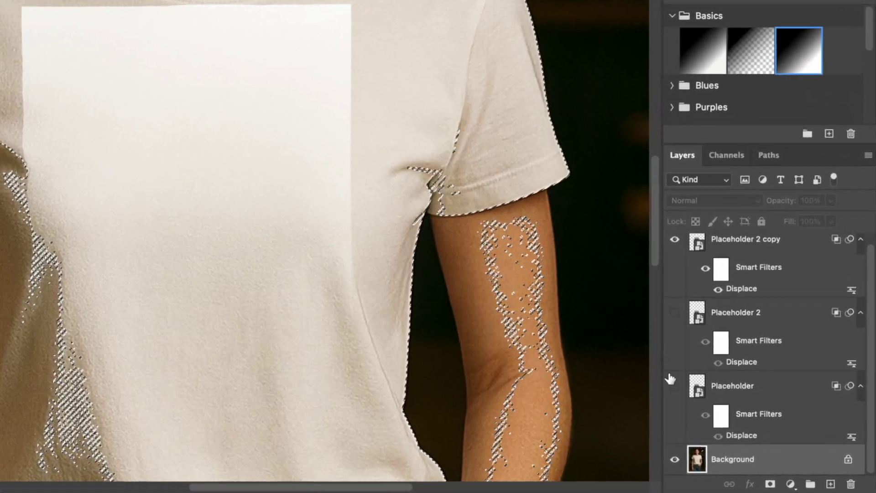
Show both placeholder layers again and mask Placeholder 2 copy with the channel selection.
click(675, 386)
click(675, 312)
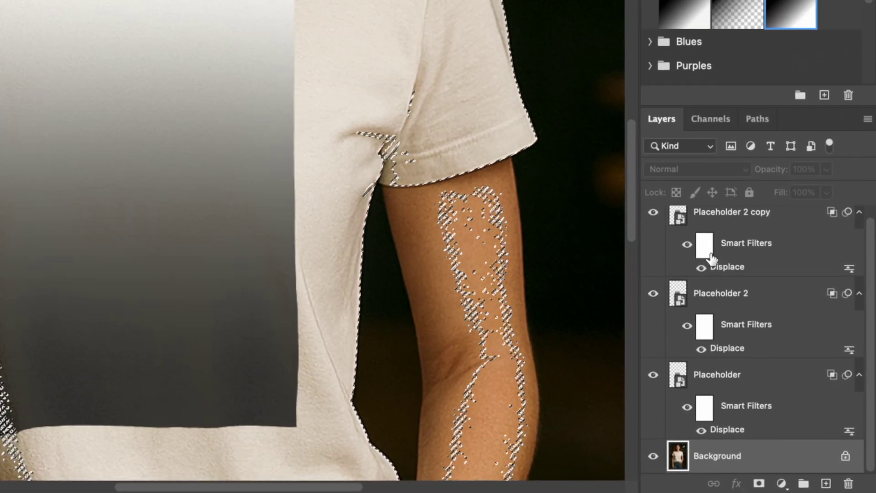
click(748, 219)
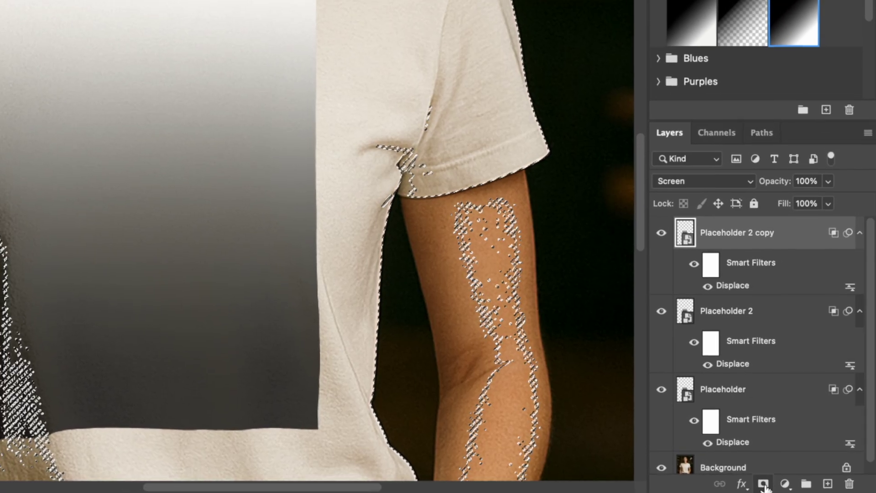
click(758, 483)
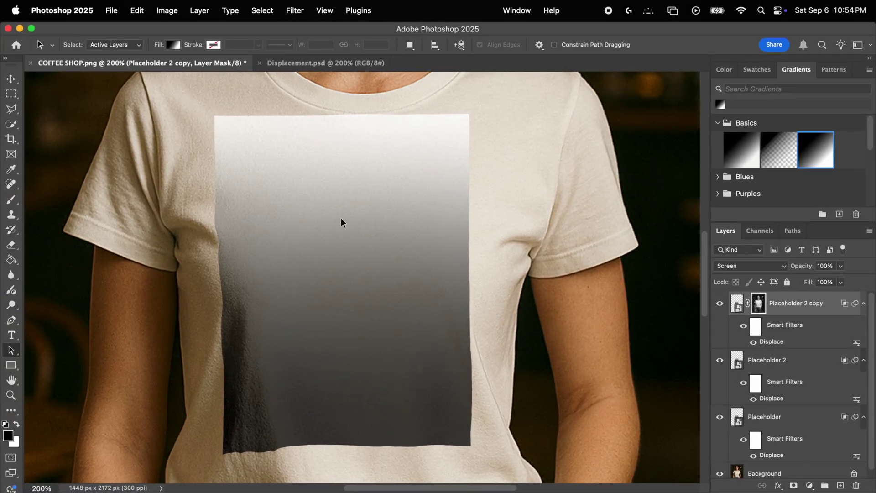
click(720, 303)
click(721, 303)
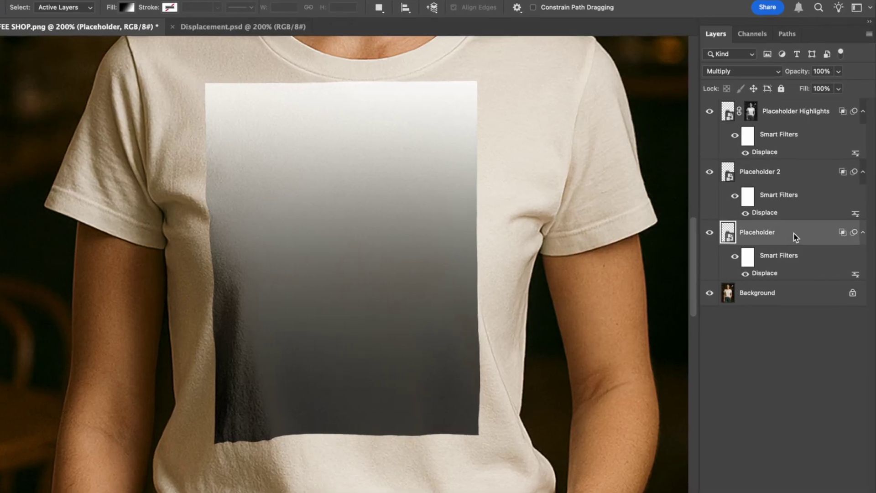
Duplicate Placeholder as 'Your Design Goes Here' and move it to the top of the stack.
right_click(792, 233)
click(645, 69)
text(Your Design G)
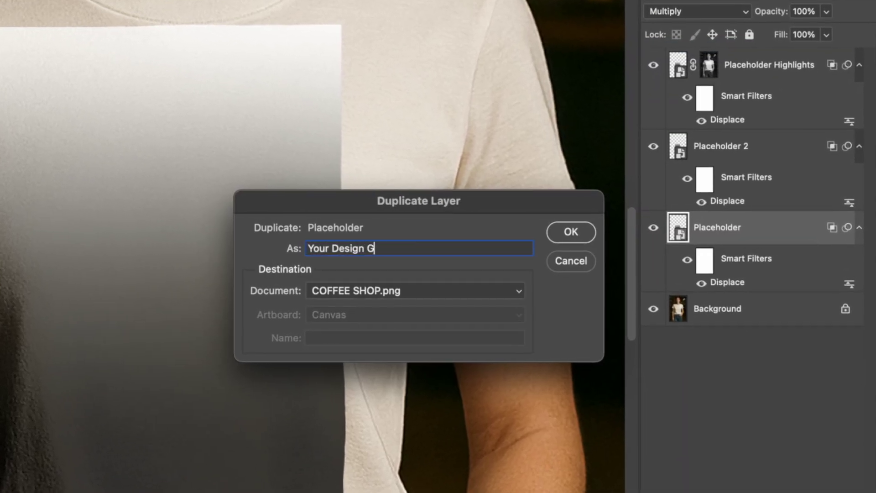
text(oes Here)
key(Return)
drag(794, 227, 791, 1)
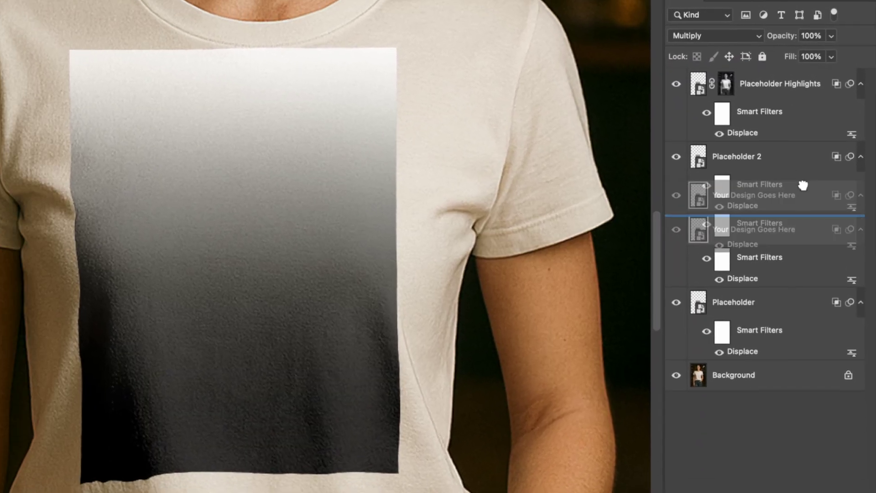
Clear the design layer's layer style and set its Fill to 0%.
right_click(809, 110)
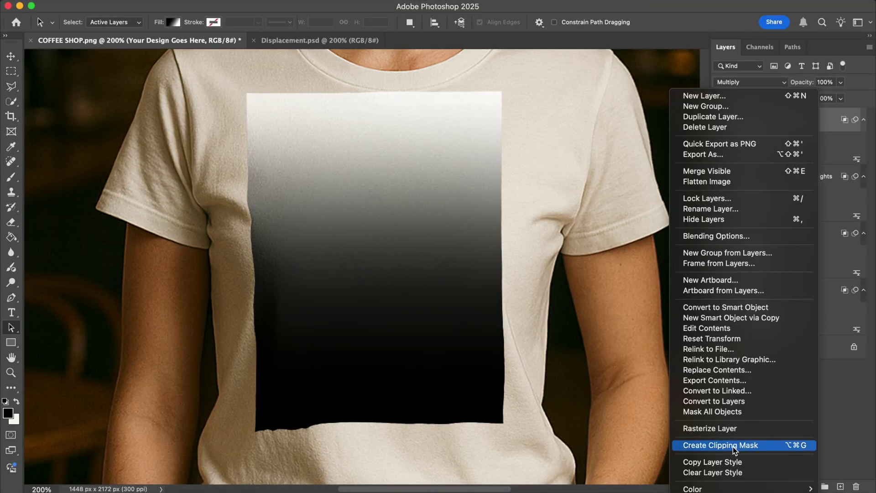
click(737, 474)
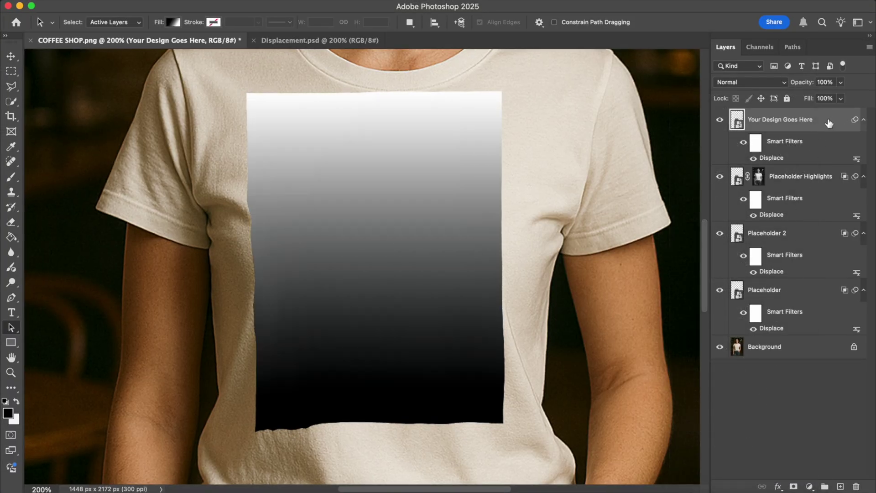
drag(841, 98, 767, 115)
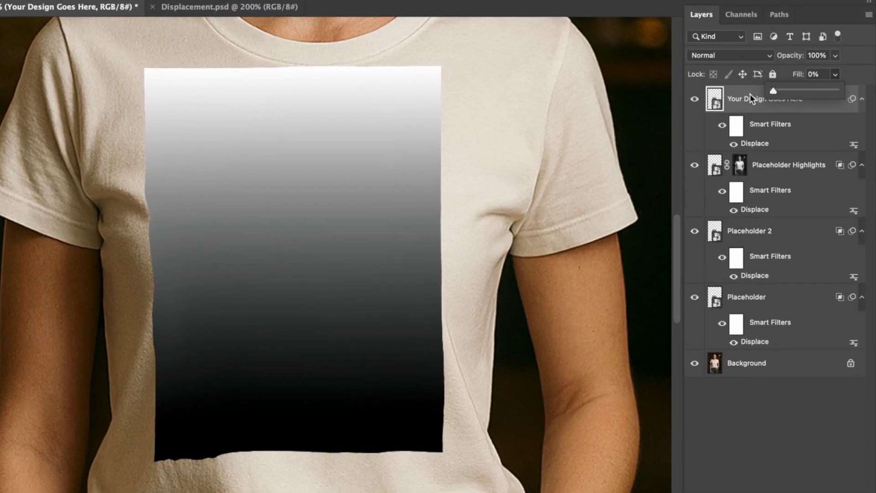
Group the three placeholder layers and name the group 'Adjustments'.
click(760, 165)
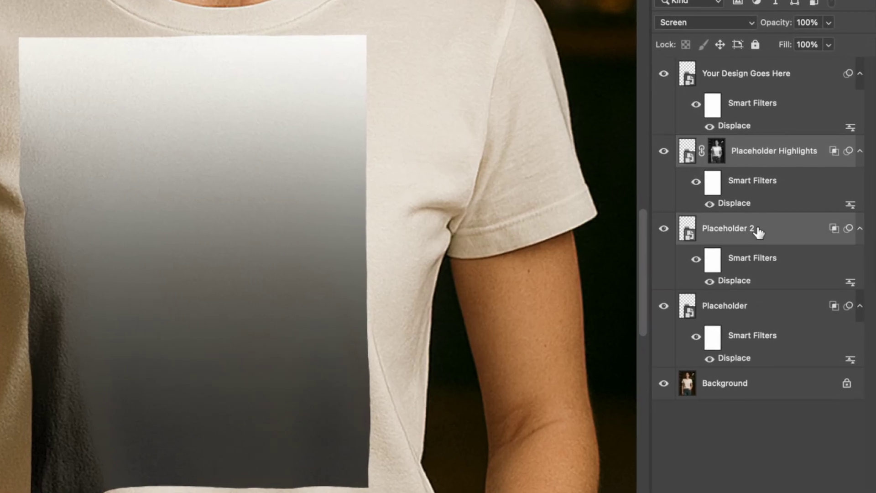
shift+click(757, 308)
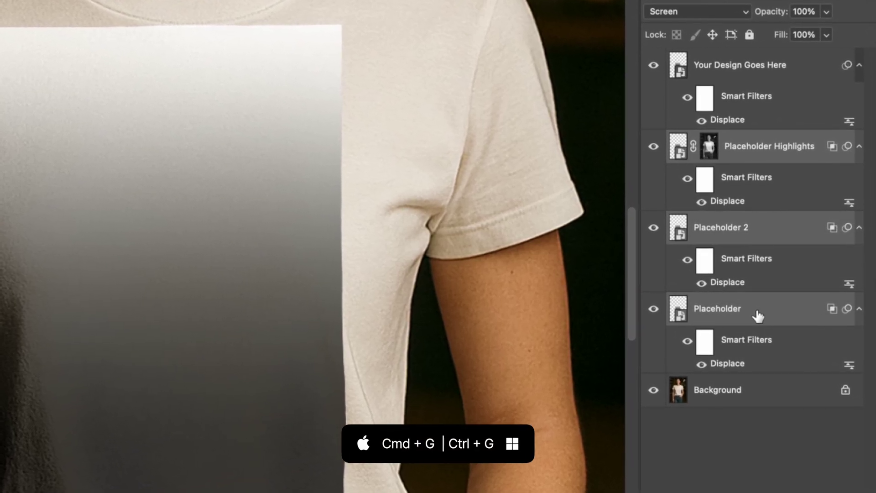
key(ctrl+g)
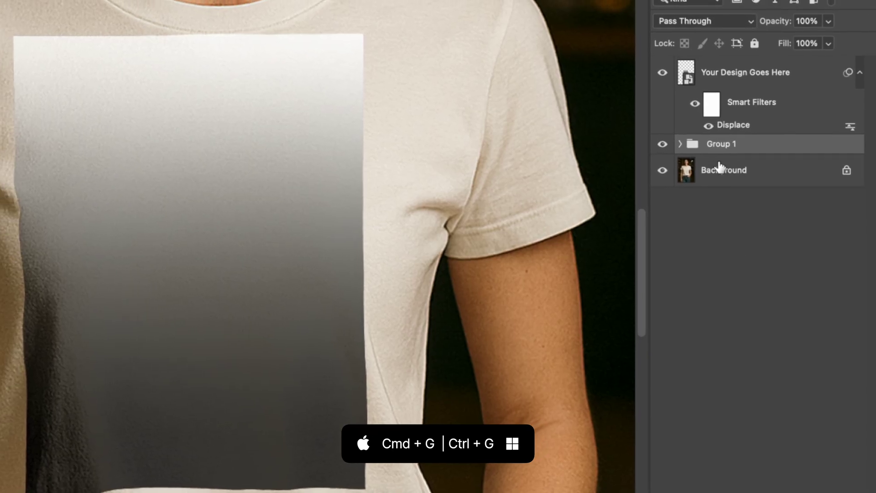
double_click(719, 143)
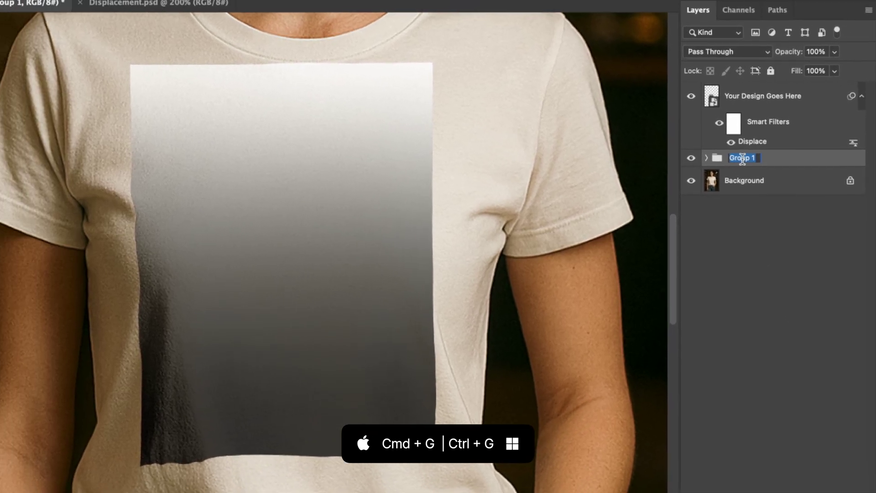
text(Adjustments)
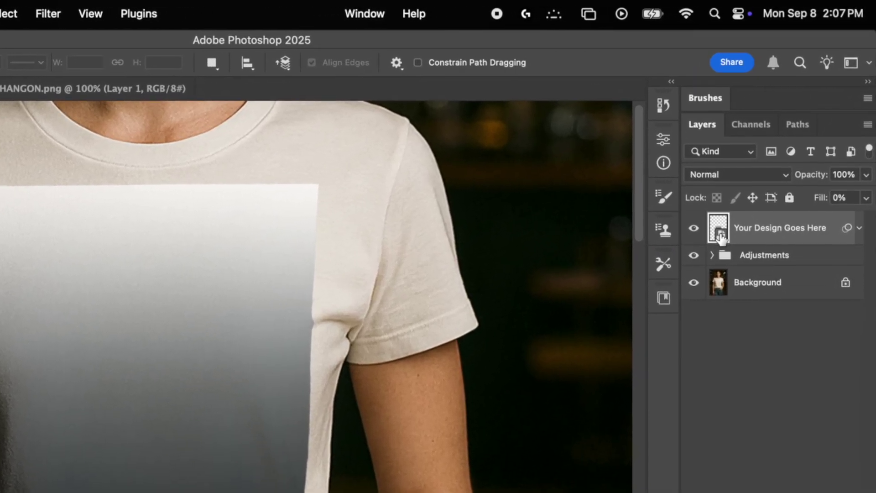
Drag the HANGON raccoon artwork into the design smart object and hide Rectangle 1.
double_click(724, 232)
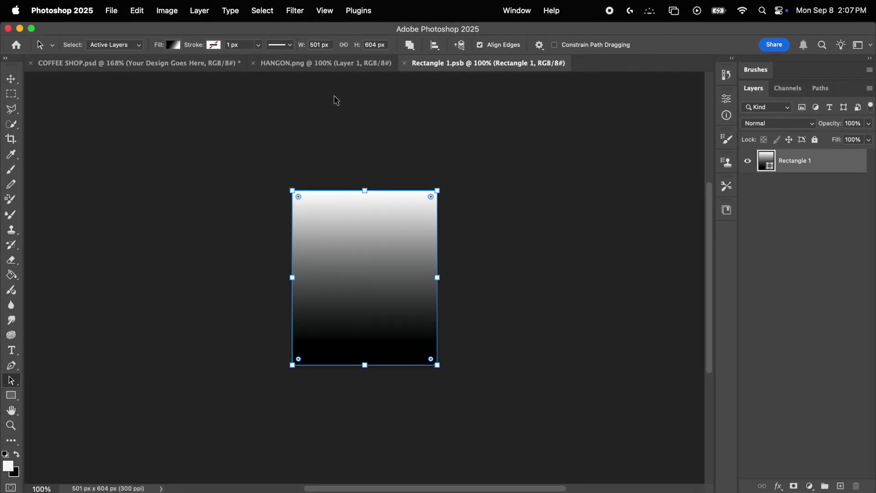
click(333, 64)
key(v)
drag(371, 256, 372, 204)
click(747, 186)
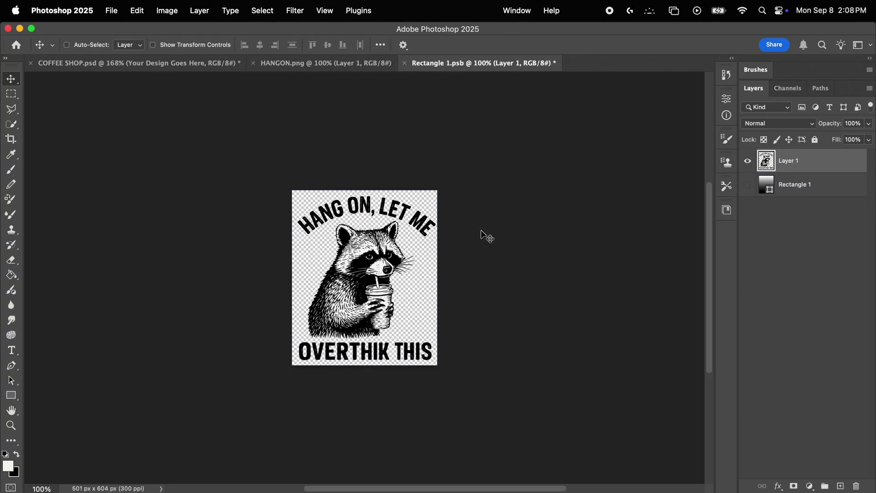
Save the smart object and view the COFFEE SHOP mockup at 100%.
click(112, 10)
click(141, 133)
click(139, 63)
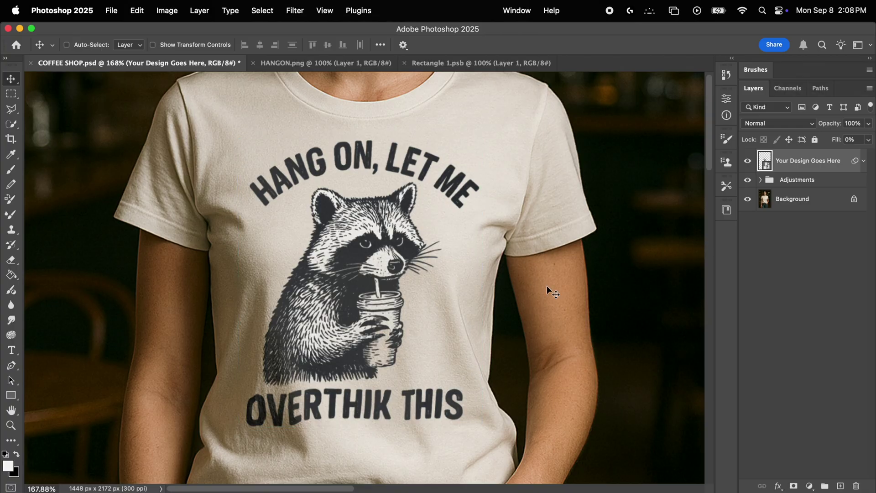
key(super+1)
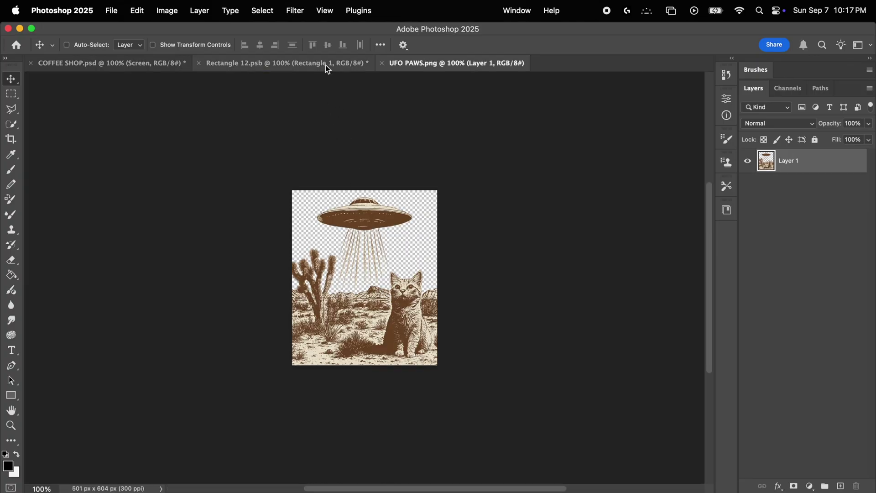
Paste the UFO PAWS artwork into Rectangle 12.psb, hide Rectangle 1, and save it.
click(327, 69)
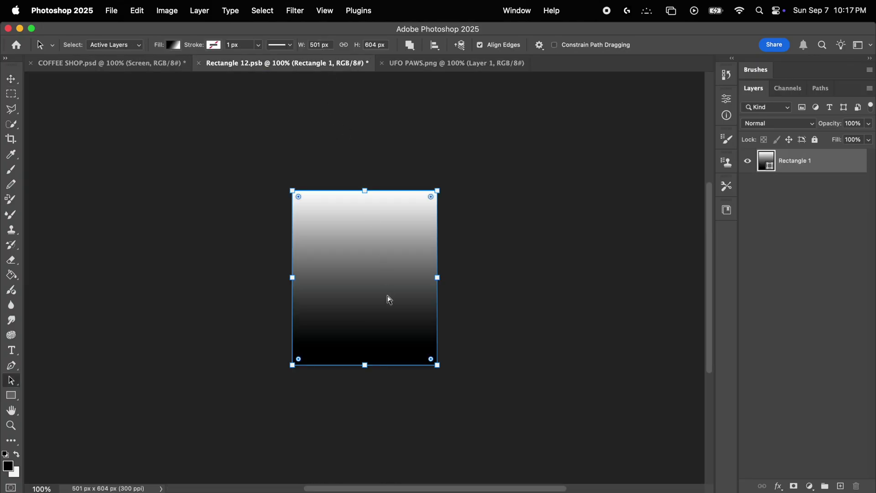
key(super+v)
click(748, 185)
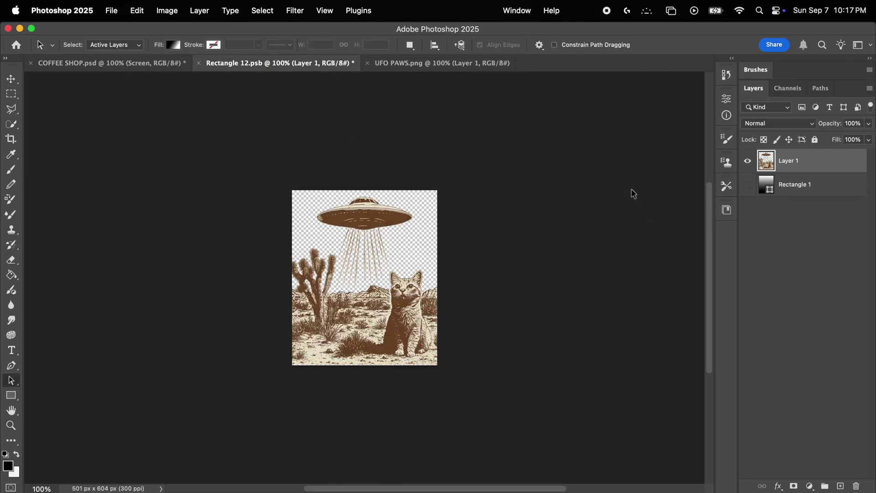
click(112, 11)
click(143, 132)
click(134, 64)
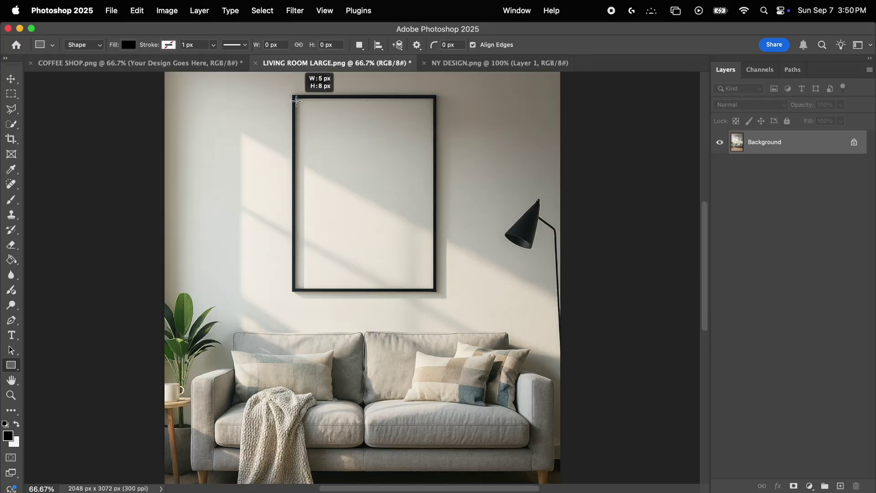
Fit a rectangle inside the poster frame and make it a Multiply smart object.
drag(386, 224, 433, 289)
drag(364, 289, 363, 281)
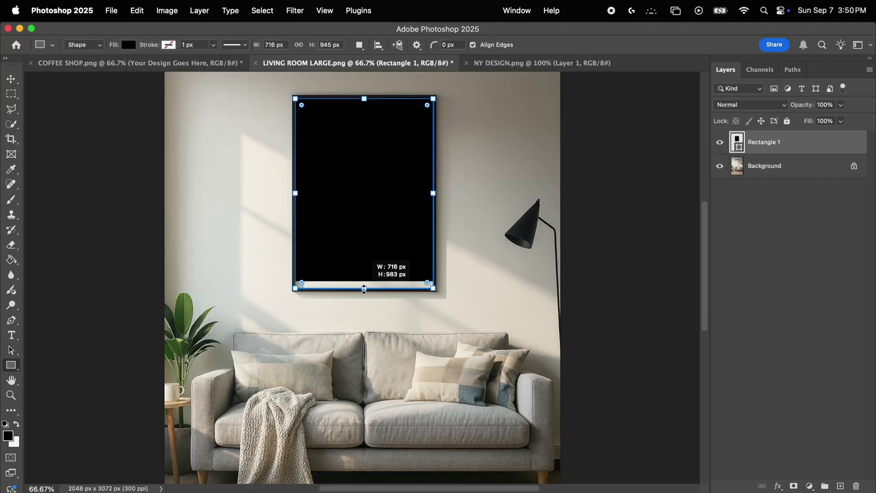
drag(435, 196, 424, 197)
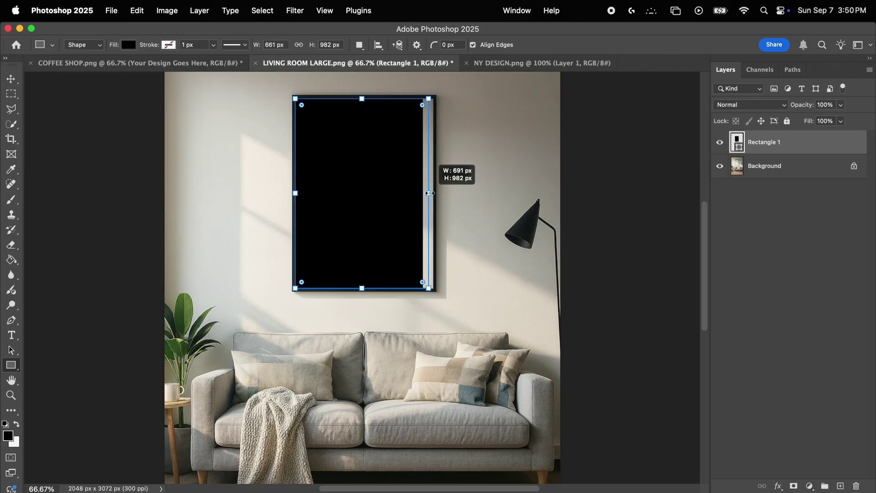
right_click(791, 149)
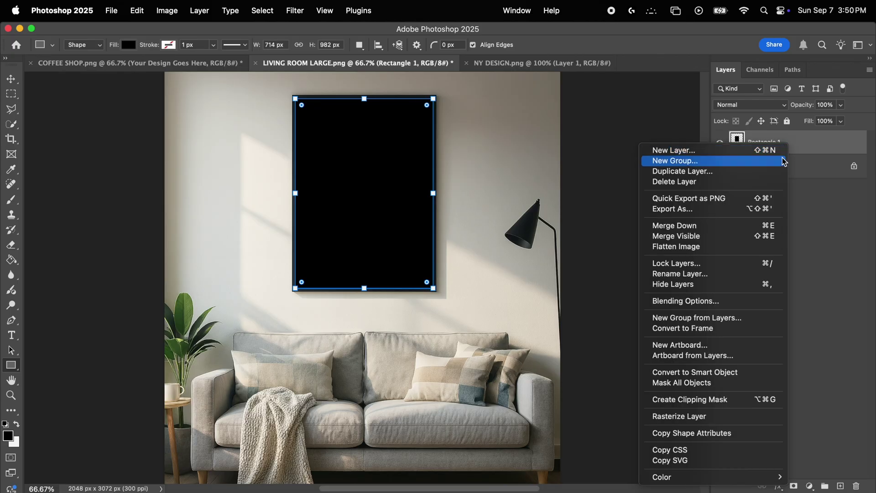
click(728, 374)
click(785, 107)
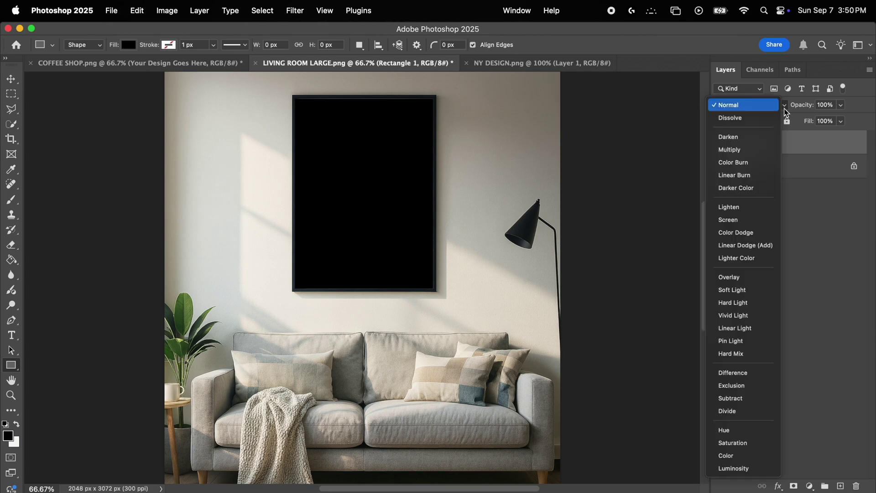
click(744, 150)
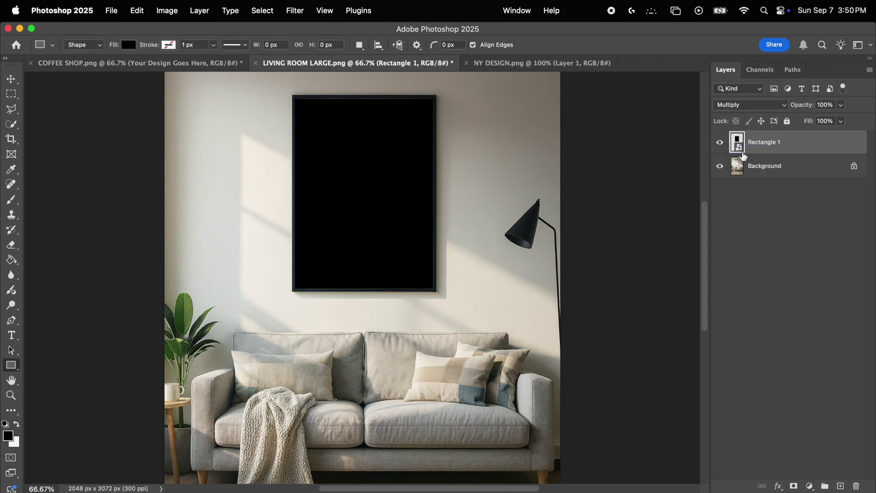
Place the NY DESIGN artwork into the rectangle's smart object and save it.
double_click(743, 151)
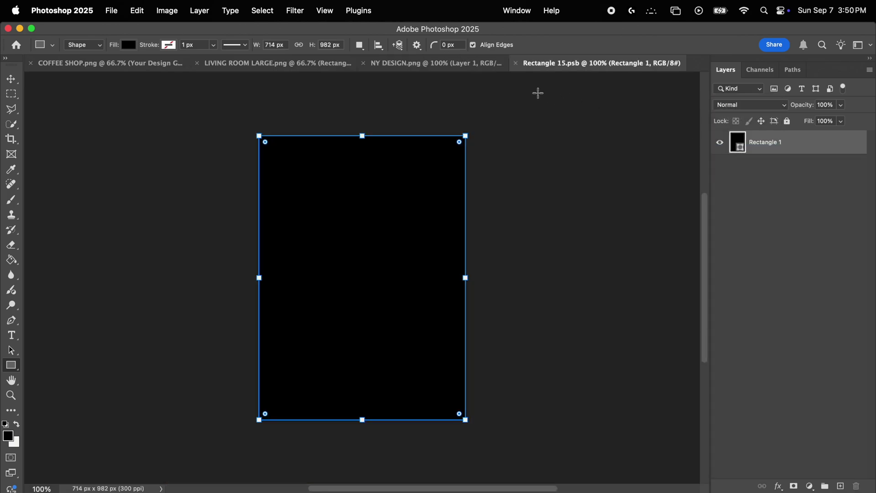
click(457, 64)
key(v)
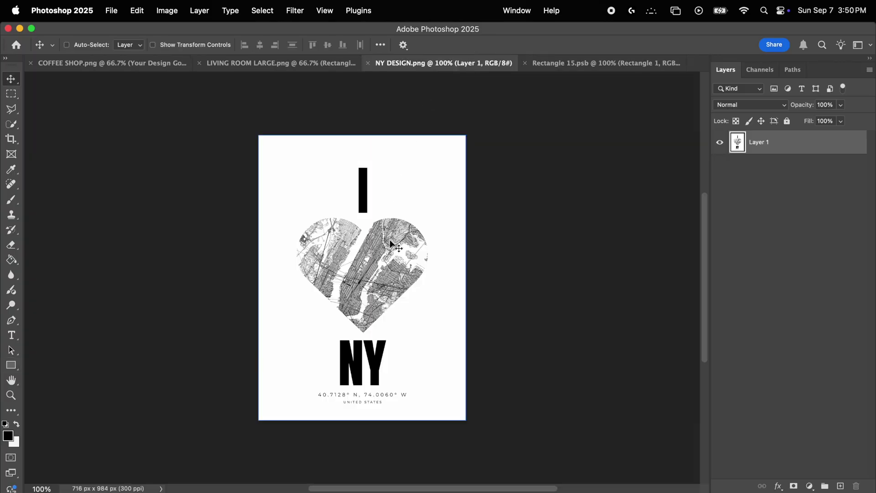
drag(397, 249, 571, 67)
drag(401, 197, 315, 236)
key(a)
click(112, 11)
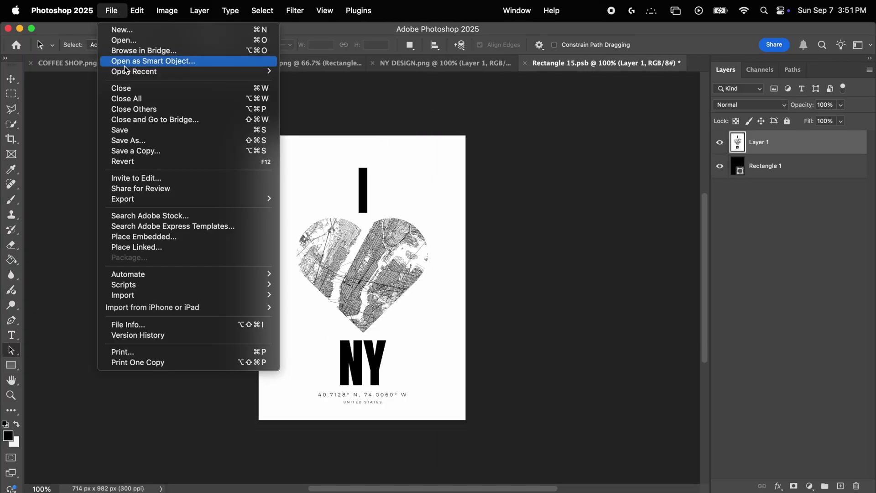
click(142, 131)
click(261, 69)
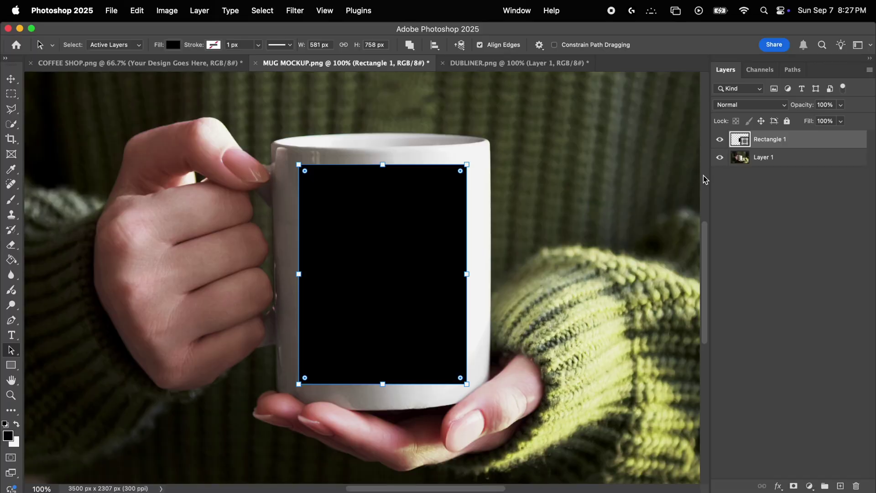
Convert the mug rectangle to a smart object and warp it to the mug's curve.
right_click(767, 144)
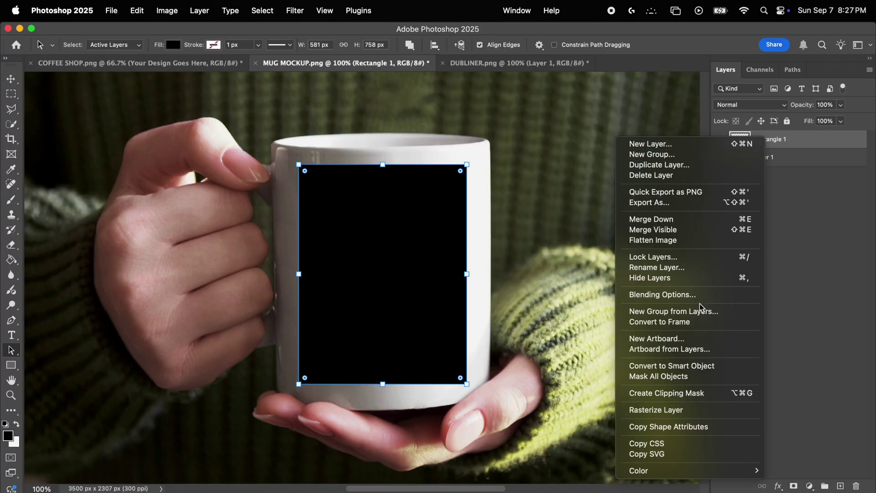
click(706, 367)
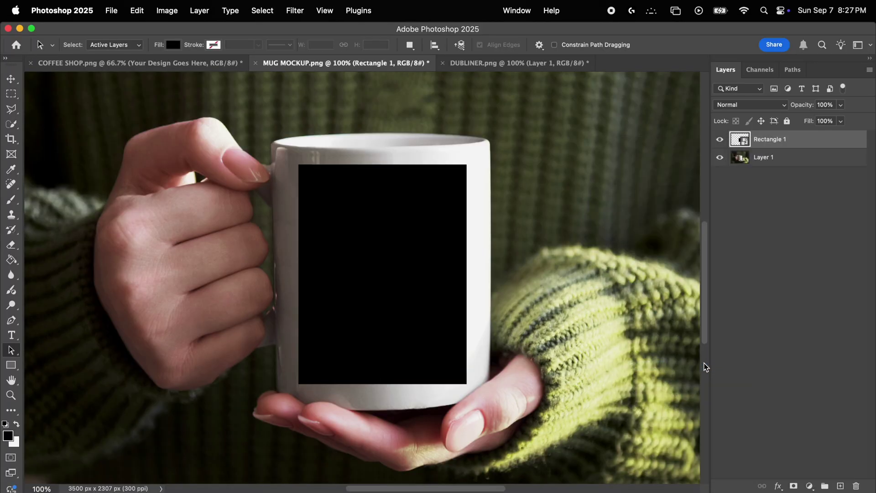
key(m)
right_click(407, 282)
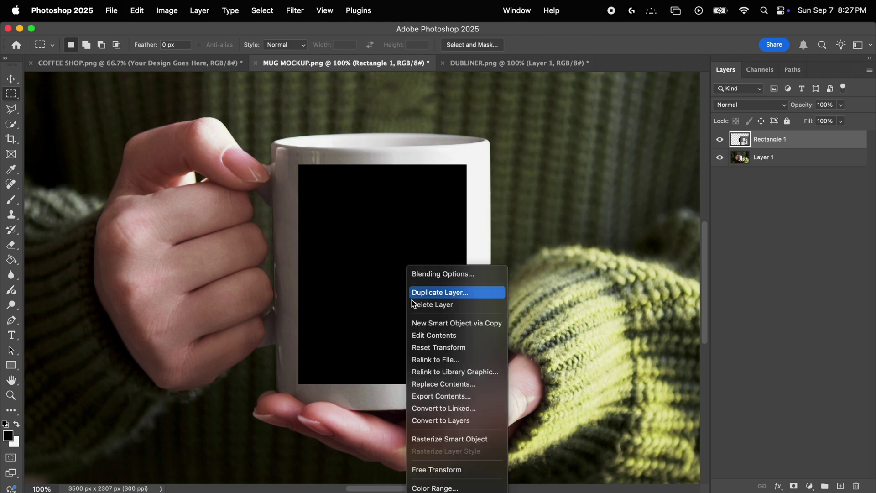
click(448, 470)
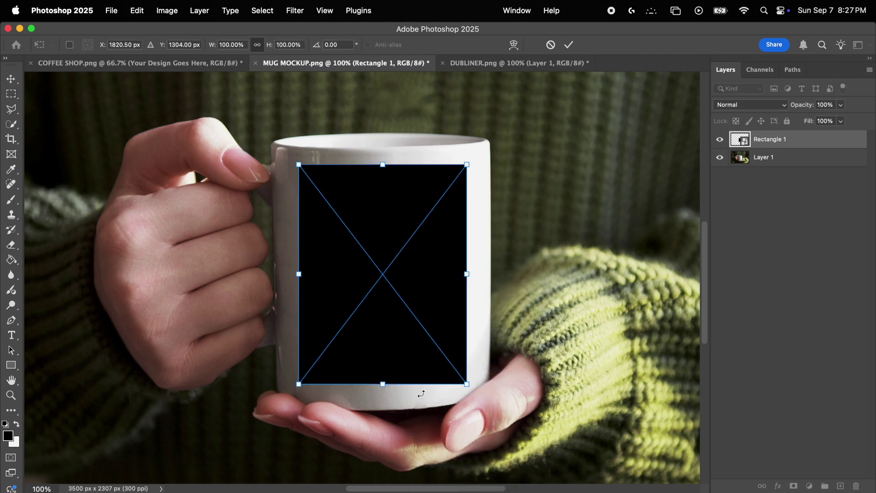
right_click(414, 348)
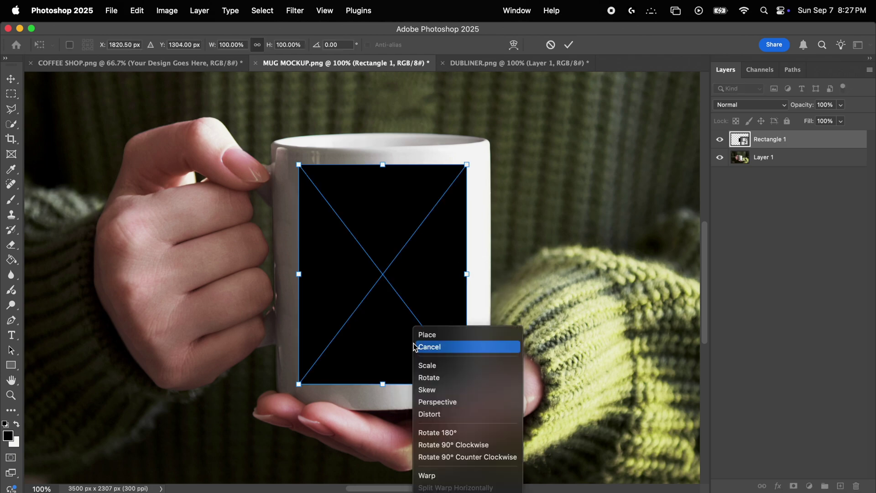
click(441, 477)
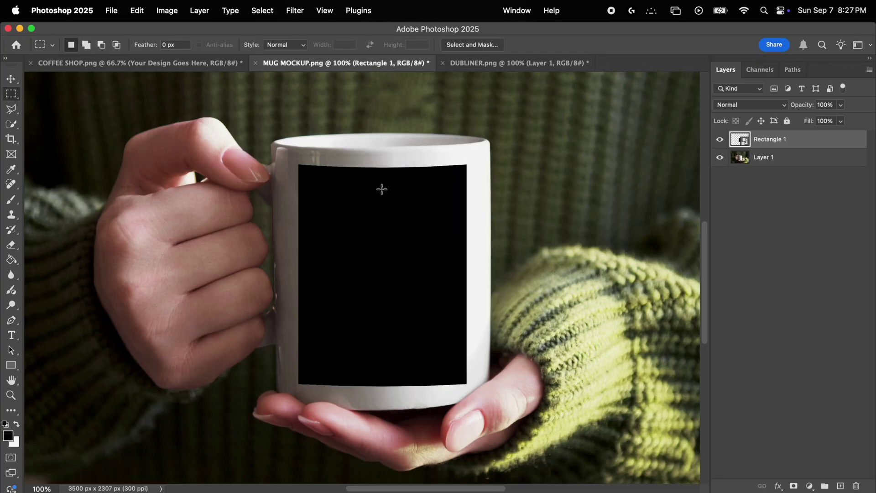
Place the DUBLINER clover design into Rectangle 17.psb and save it.
double_click(741, 139)
click(445, 63)
key(v)
drag(391, 274, 371, 250)
key(a)
click(111, 10)
click(135, 130)
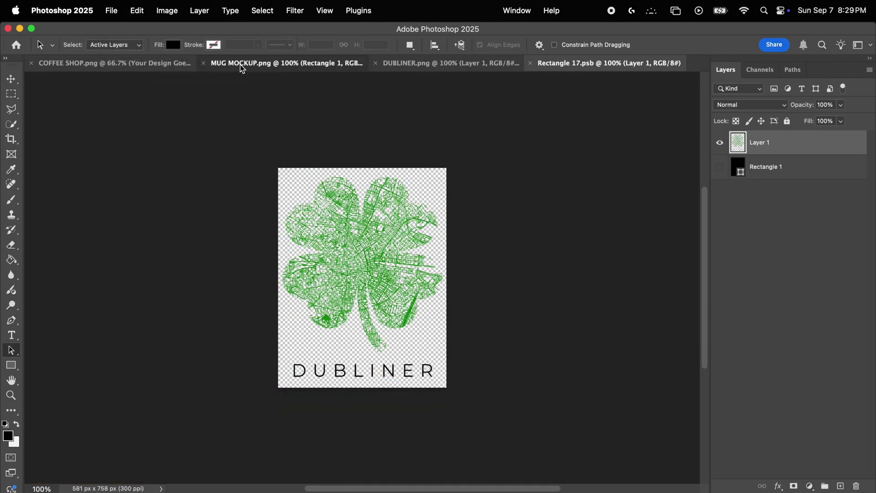